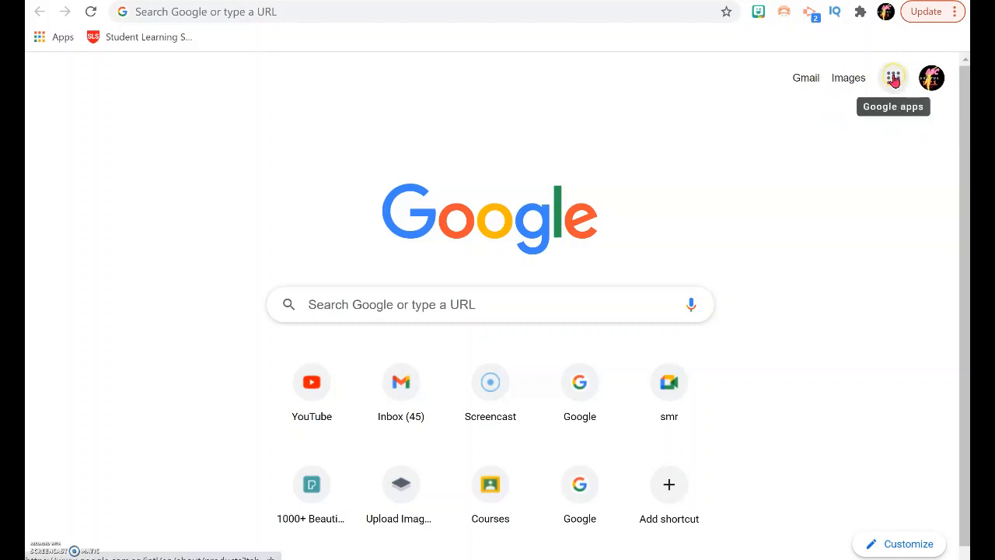
Step: Move the Classroom app to the top of the Google apps launcher list
left_click(894, 83)
scroll(894, 167, "down", 3)
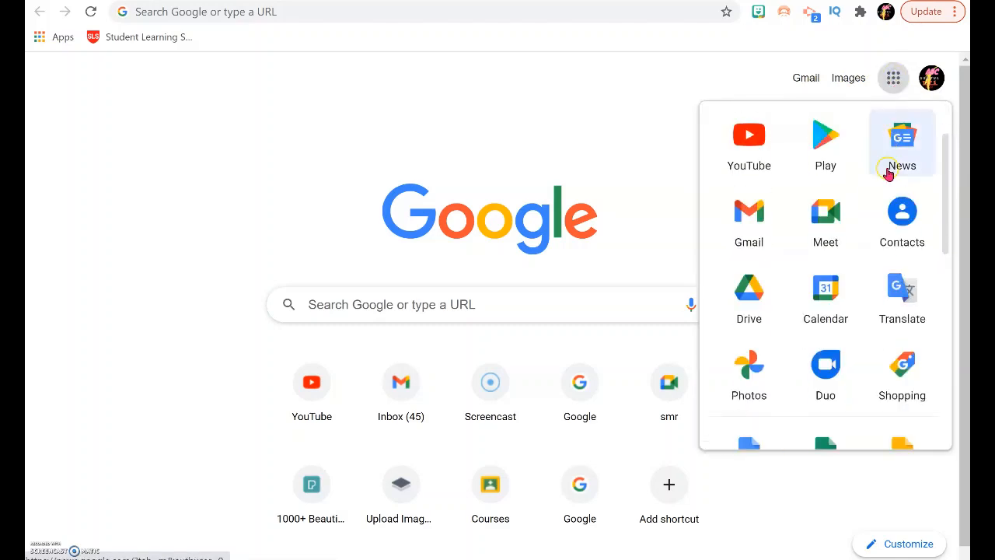
scroll(884, 181, "down", 3)
scroll(871, 202, "up", 4)
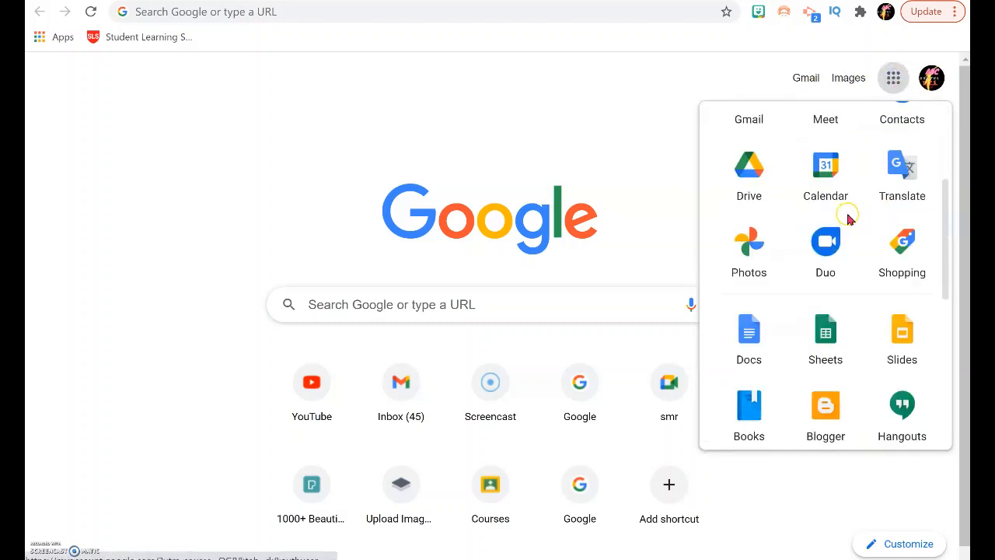
scroll(848, 219, "down", 3)
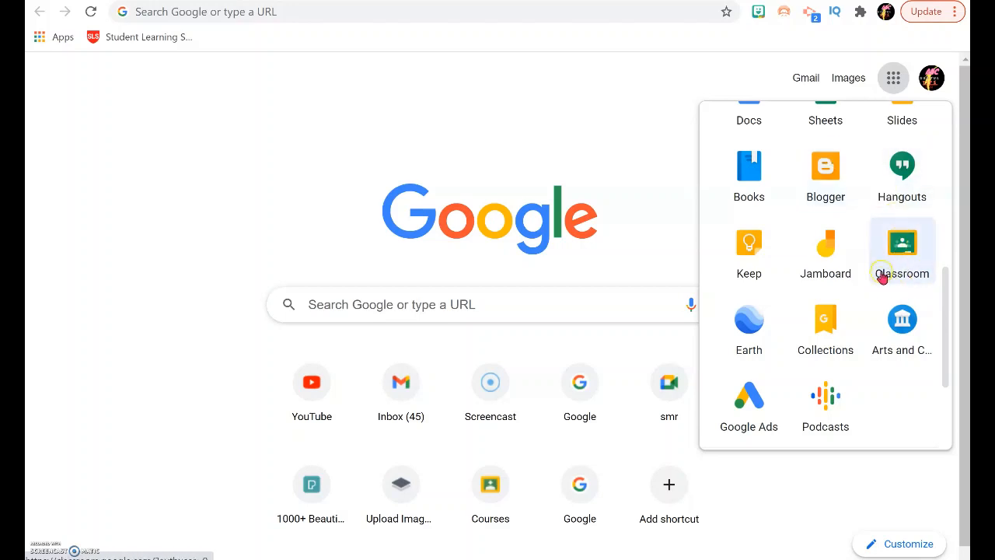
left_click(922, 253)
left_click_drag(923, 252, 859, 135)
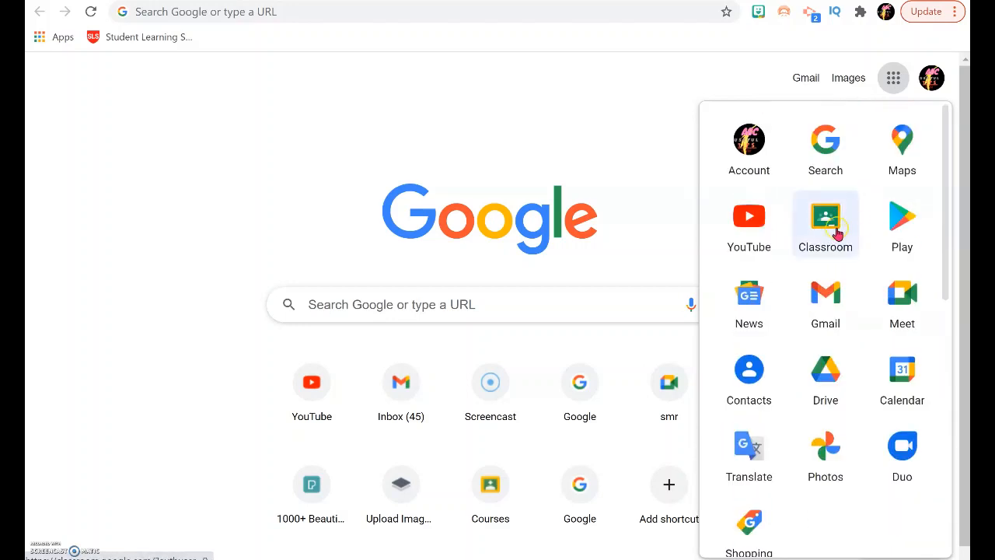
left_click_drag(828, 213, 833, 151)
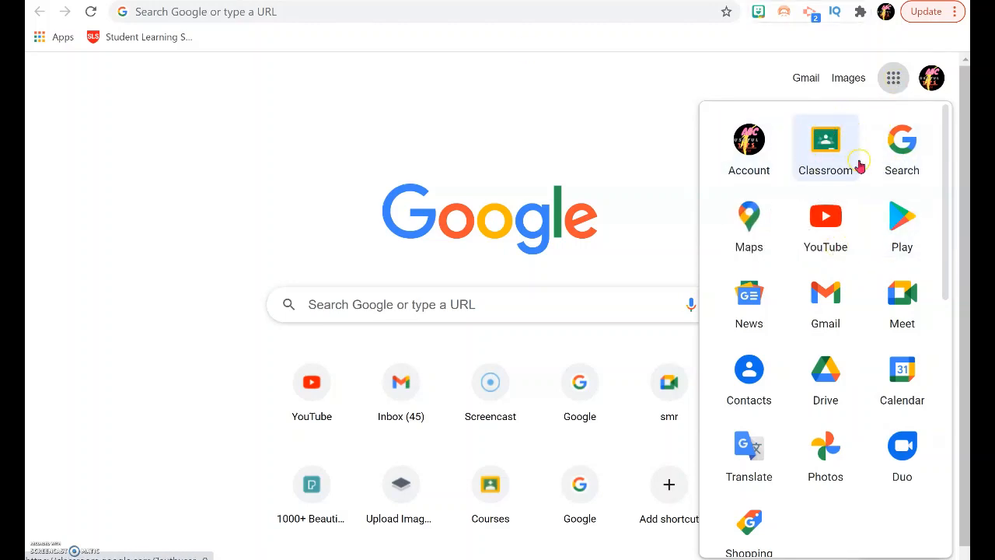
Step: Open Google Classroom by pasting its address into the address bar, then go back to the start page
left_click(274, 11)
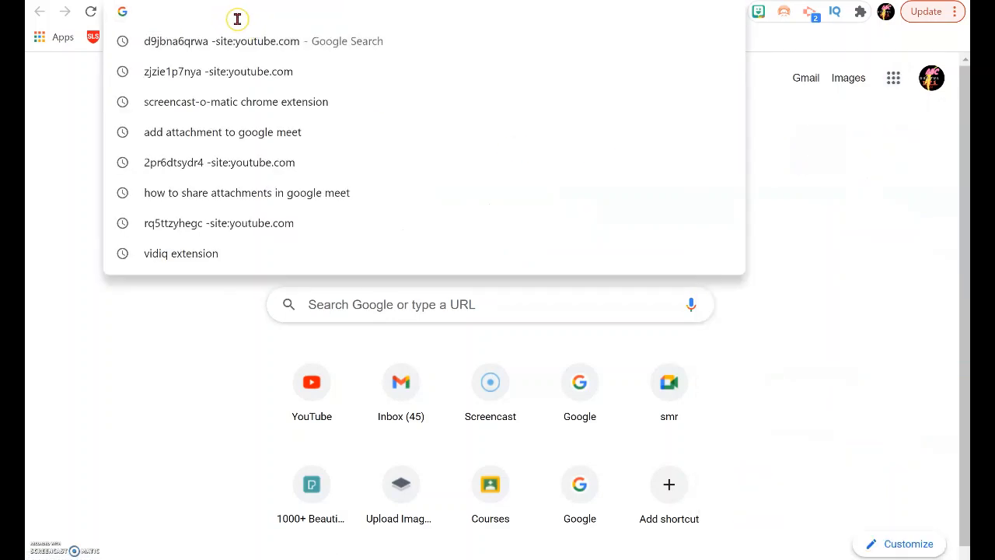
type("https://classroom.google.com/")
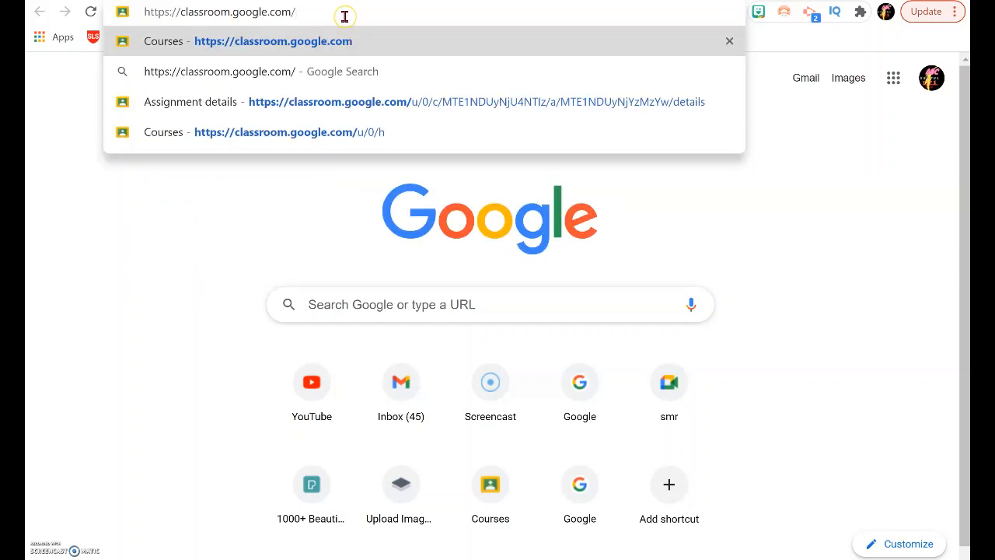
key("Return")
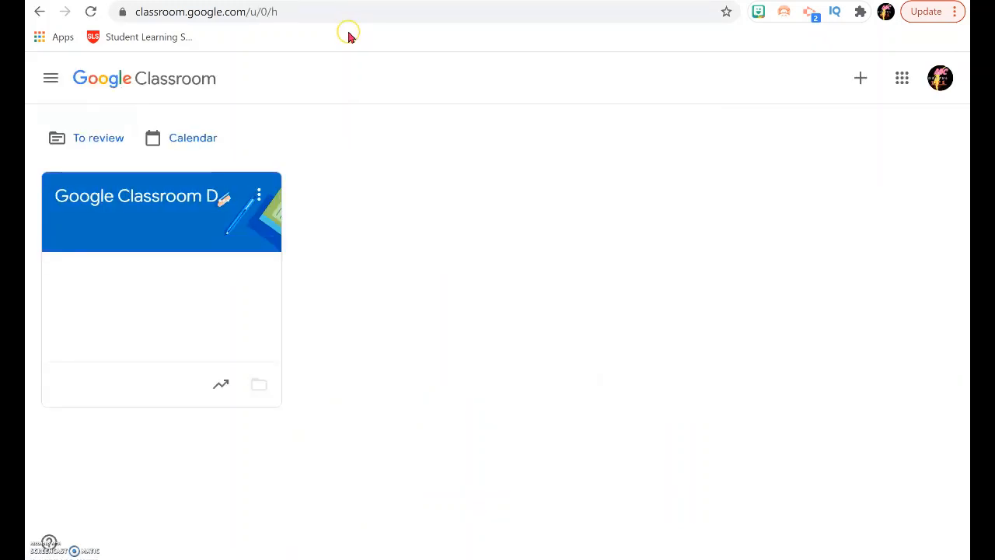
left_click(38, 12)
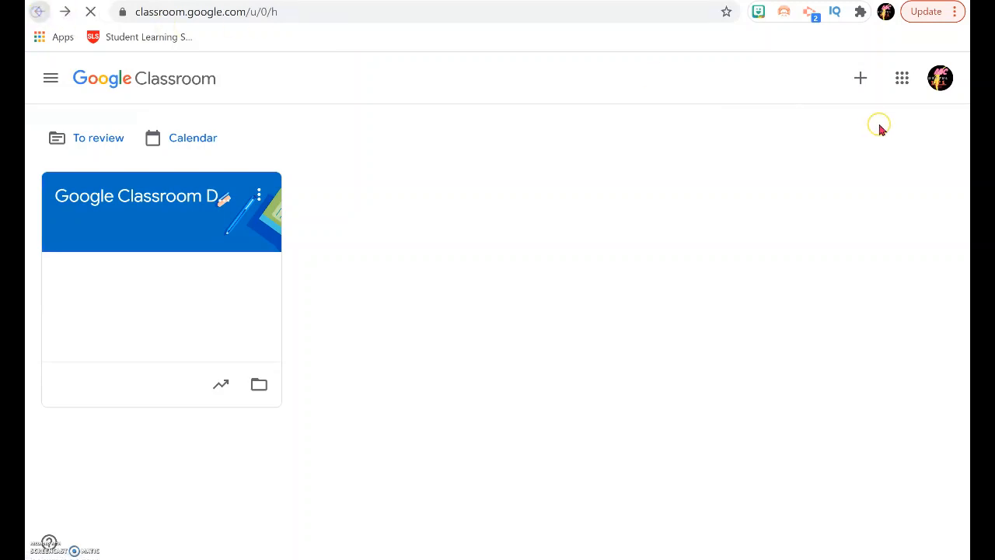
Step: Open Classroom from the Google apps launcher
left_click(894, 80)
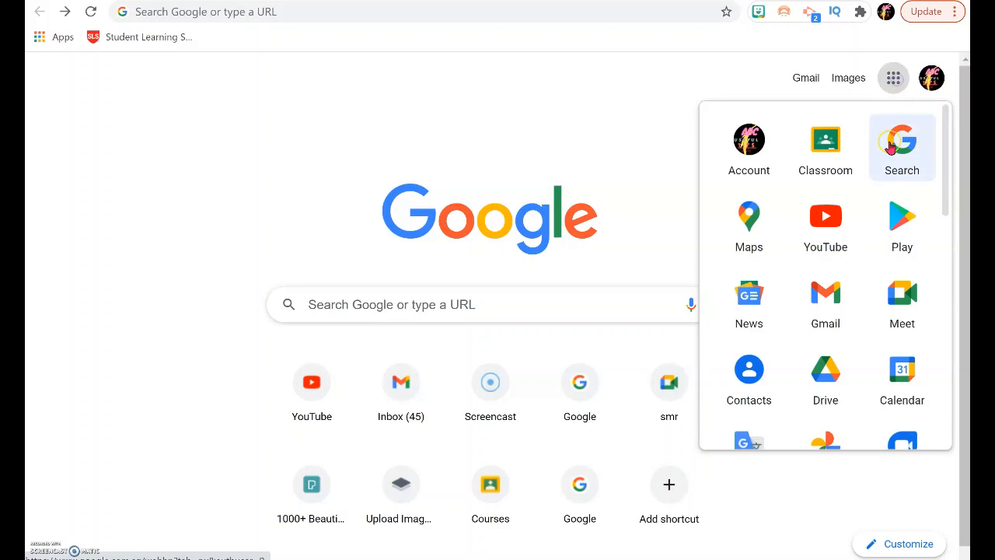
left_click(825, 151)
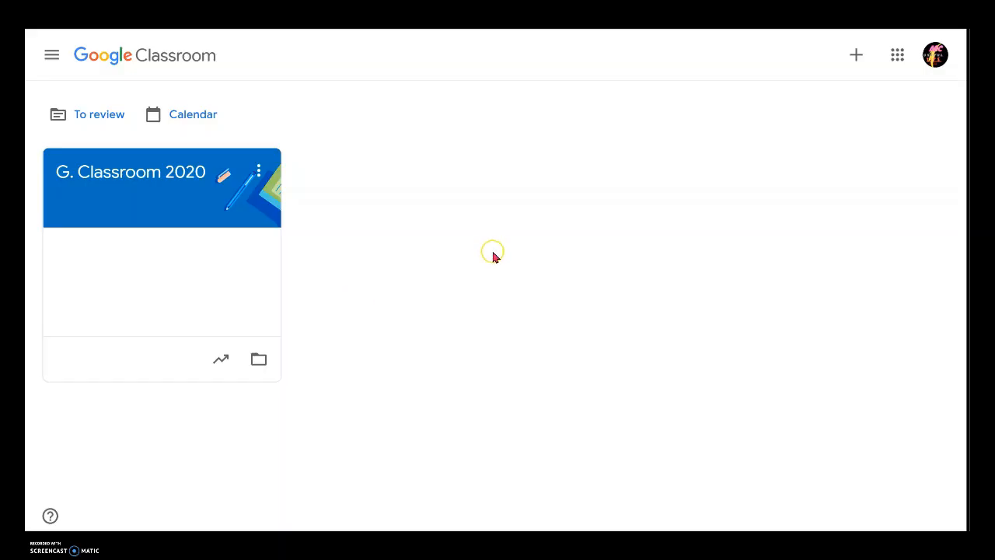
Step: Create a new class named G. Classroom 2021
left_click(850, 59)
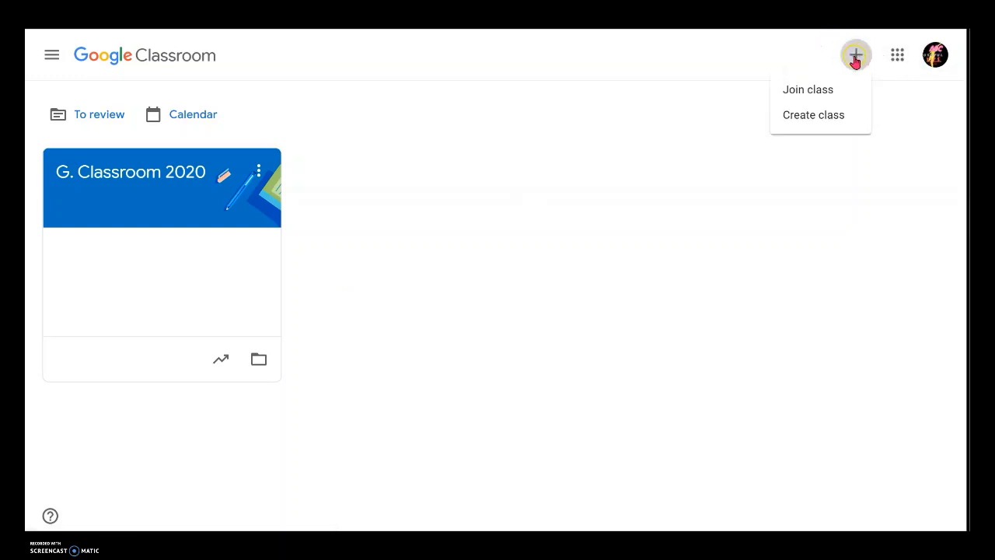
left_click(832, 120)
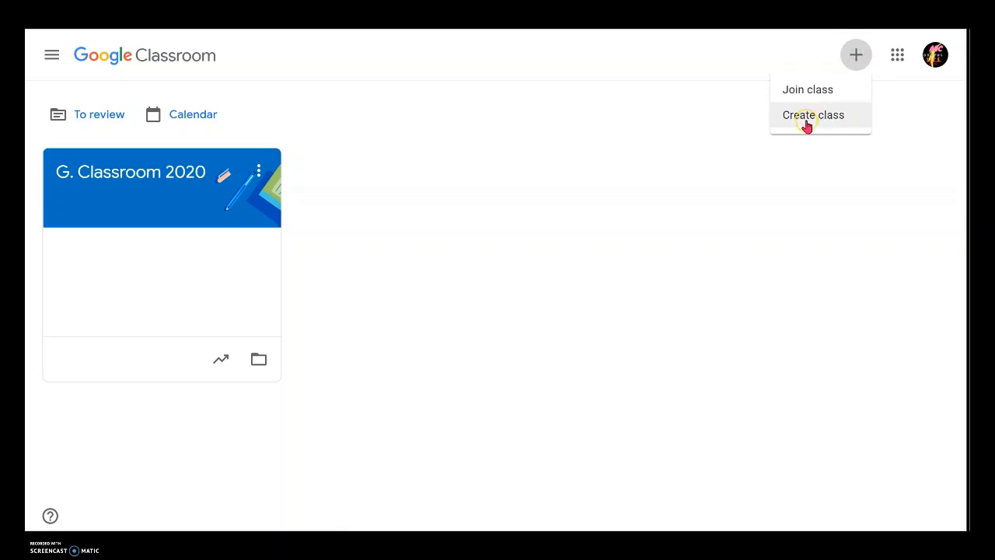
left_click(807, 121)
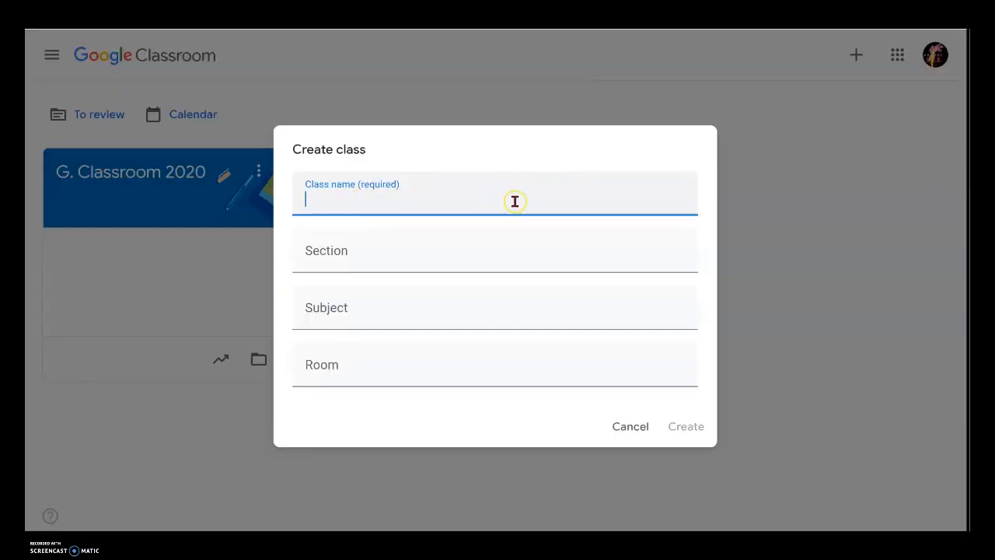
left_click(538, 204)
type("G. Classs")
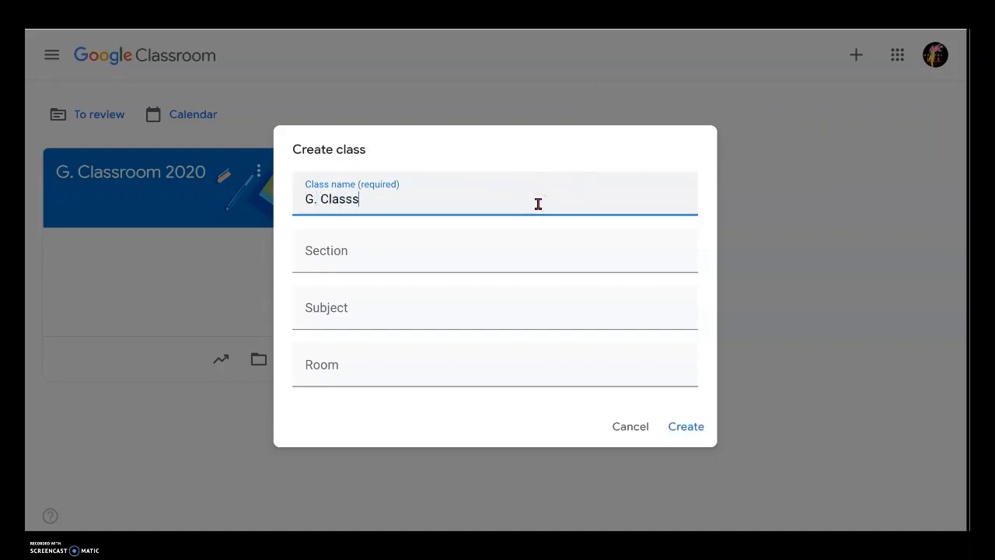
key("BackSpace")
type("room 2021")
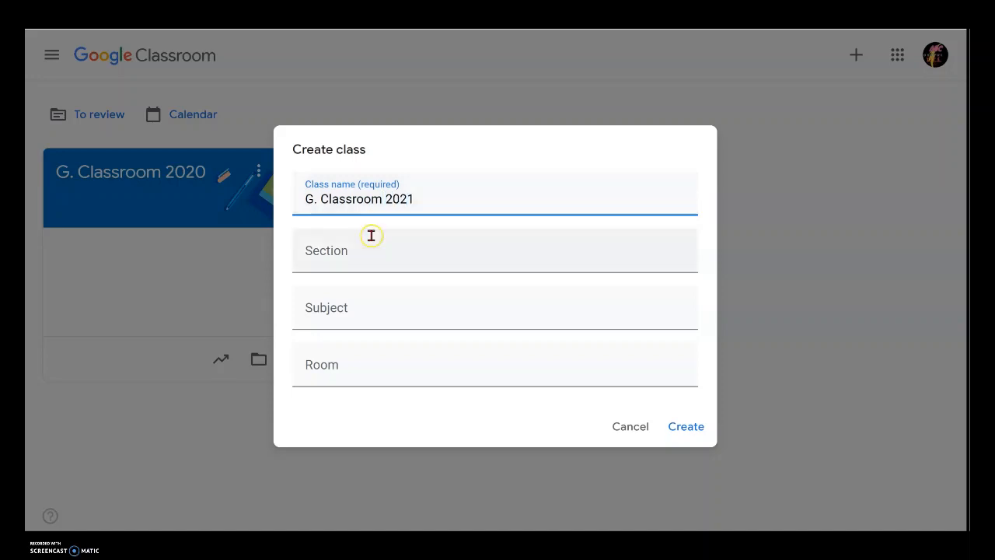
left_click(676, 429)
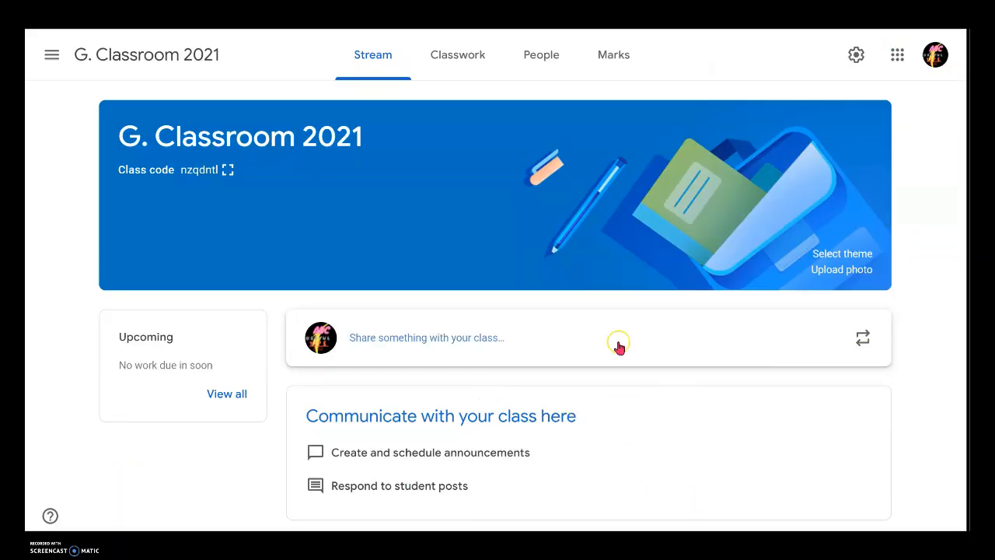
Step: Check the class's People page, then return to the Stream
left_click(546, 56)
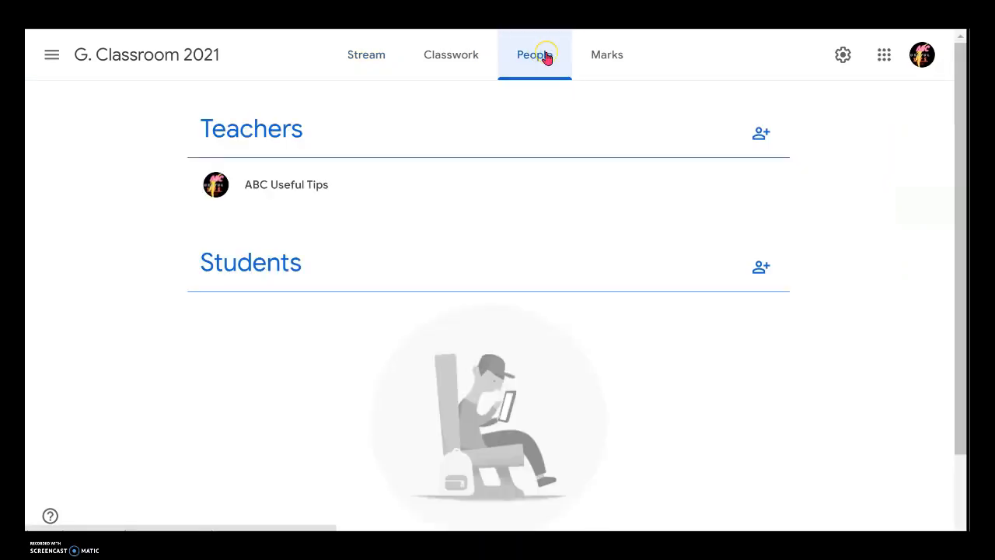
left_click(368, 67)
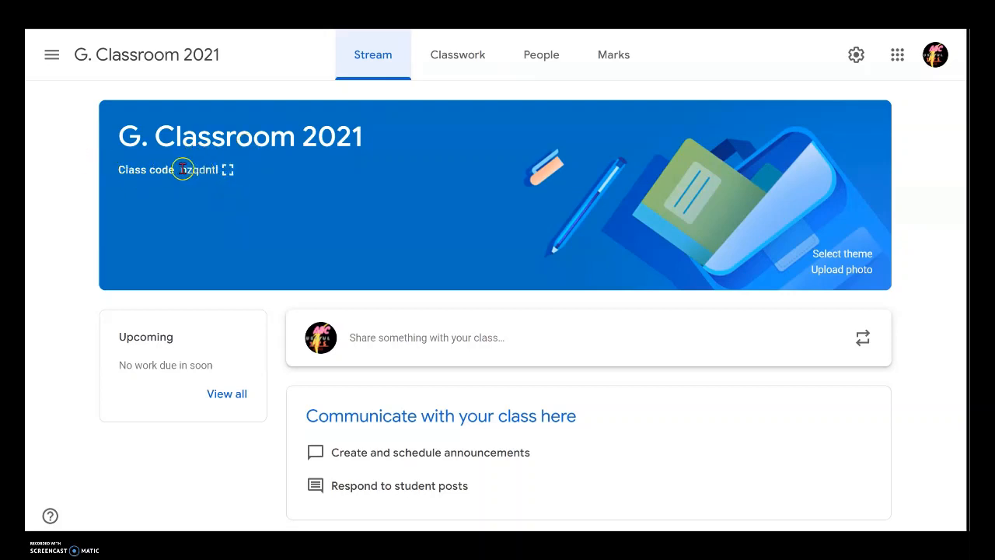
Step: Display the class code enlarged and copy it
left_click(227, 171)
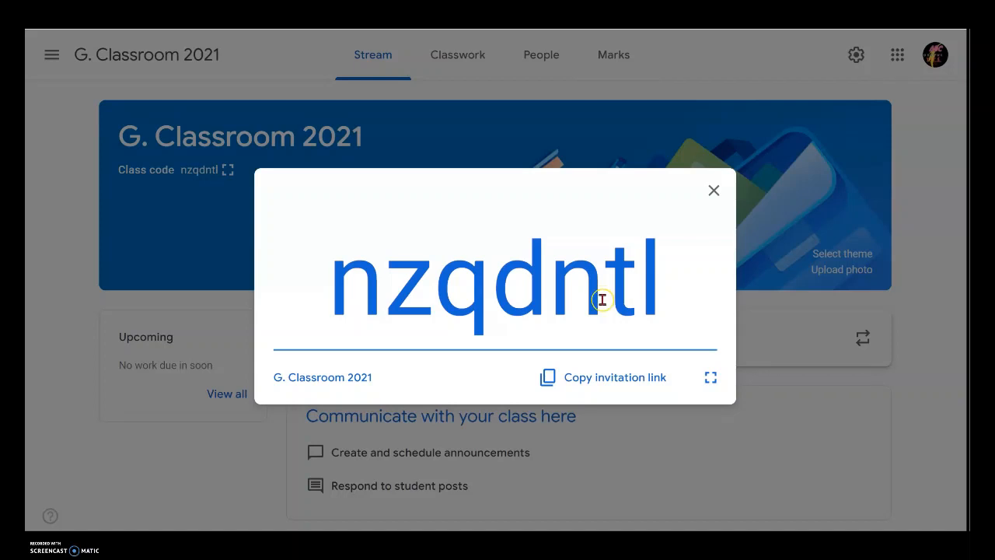
left_click_drag(330, 284, 697, 295)
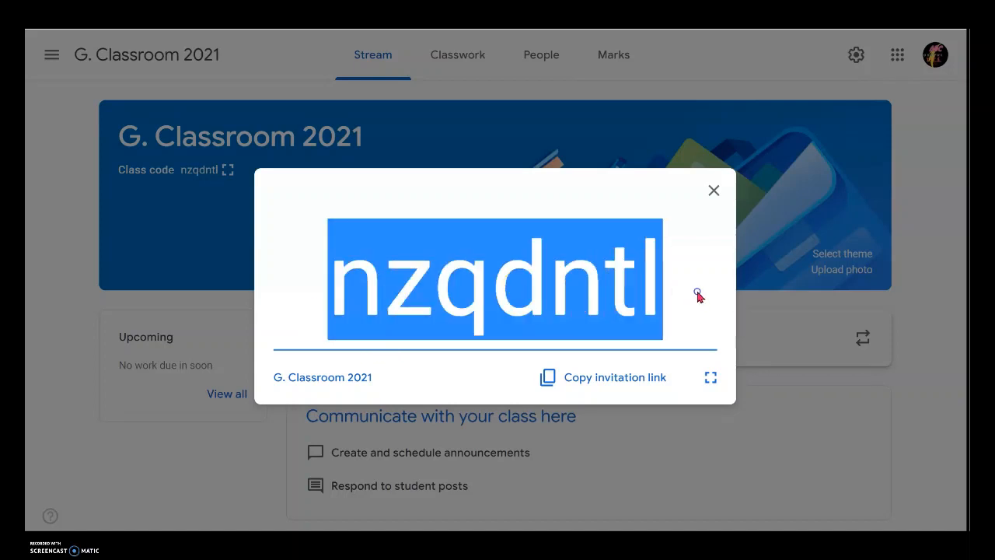
right_click(508, 284)
left_click(554, 292)
left_click(751, 467)
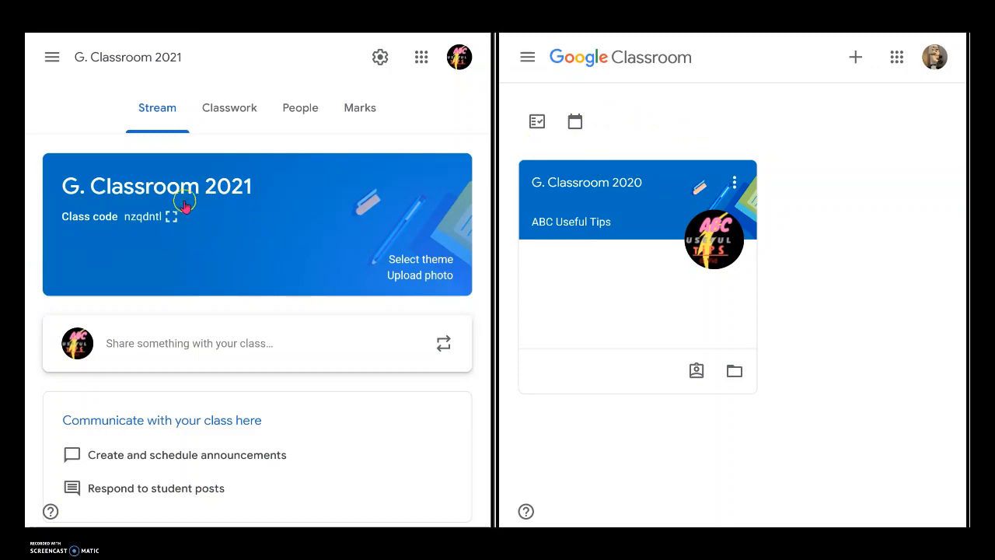
Step: Show the class code on the teacher's side and open the Join class page in the student's account
left_click(168, 224)
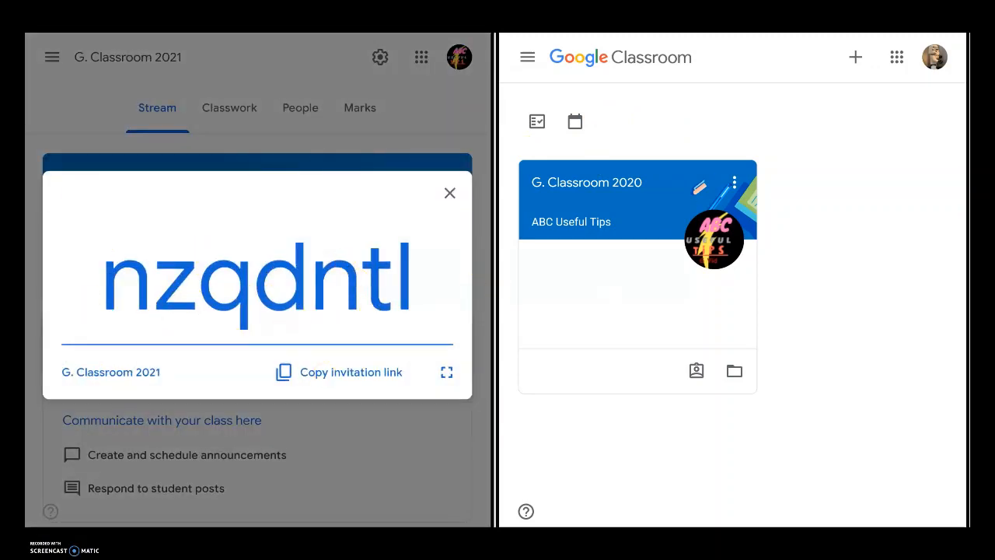
left_click(855, 59)
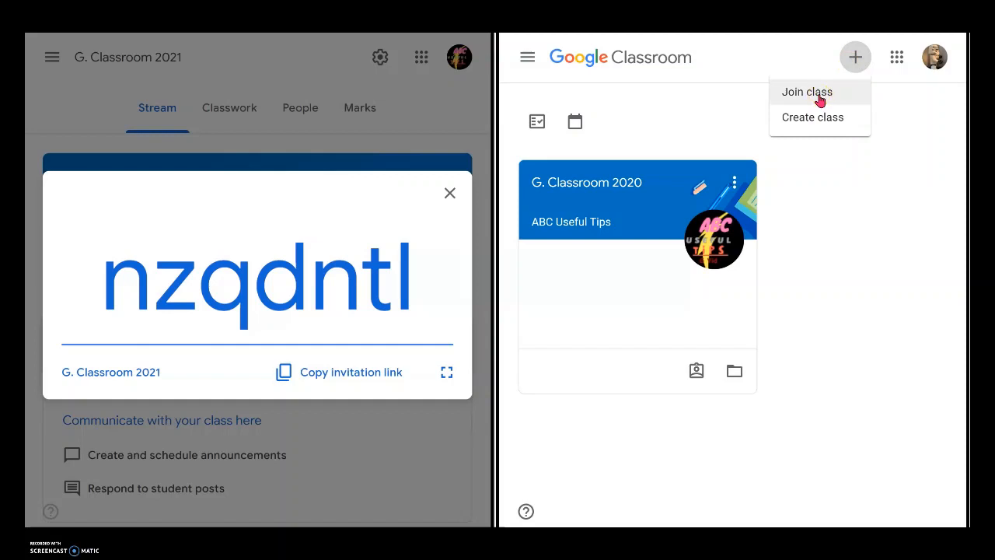
left_click(819, 99)
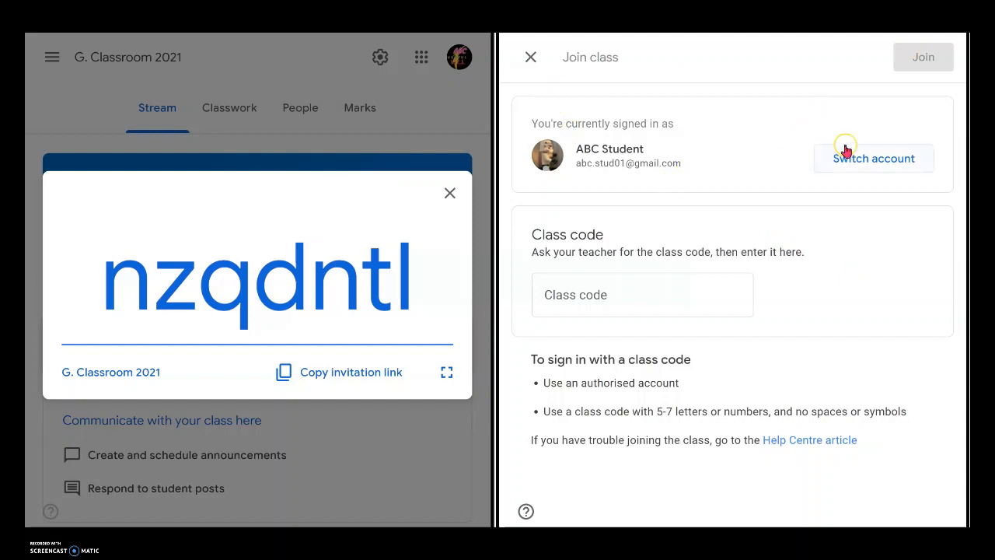
Step: Paste the copied class code into the student's Class code field
left_click(628, 294)
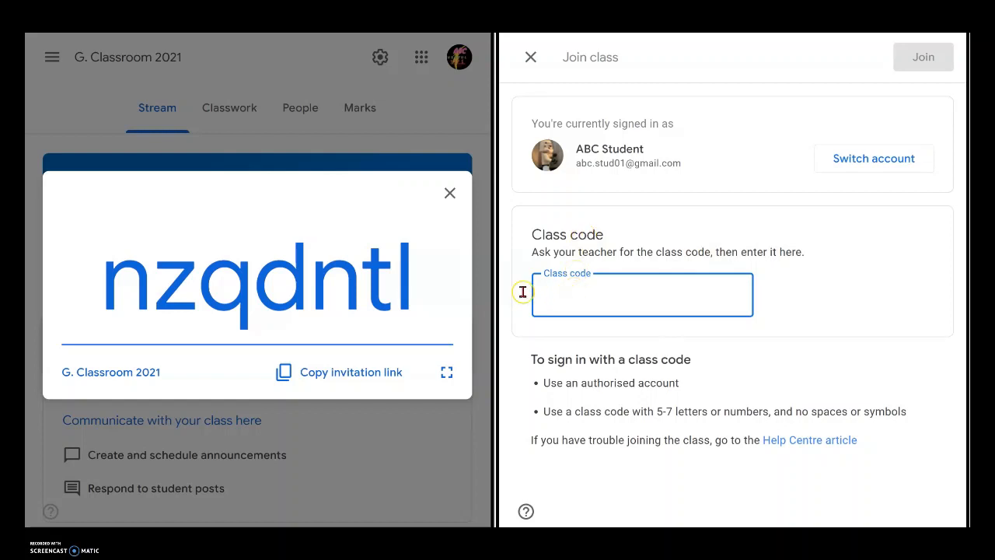
left_click_drag(116, 284, 425, 304)
left_click(625, 292)
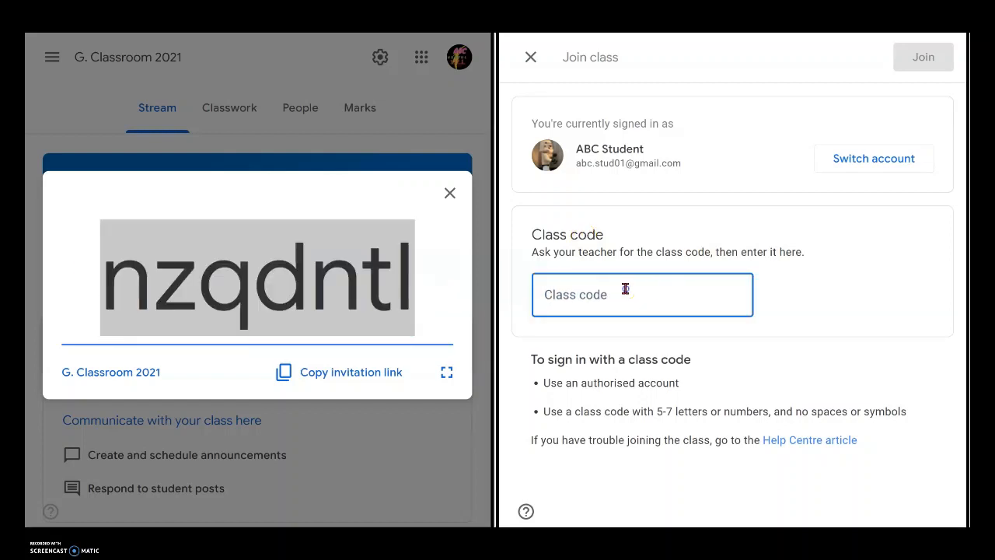
left_click(644, 293)
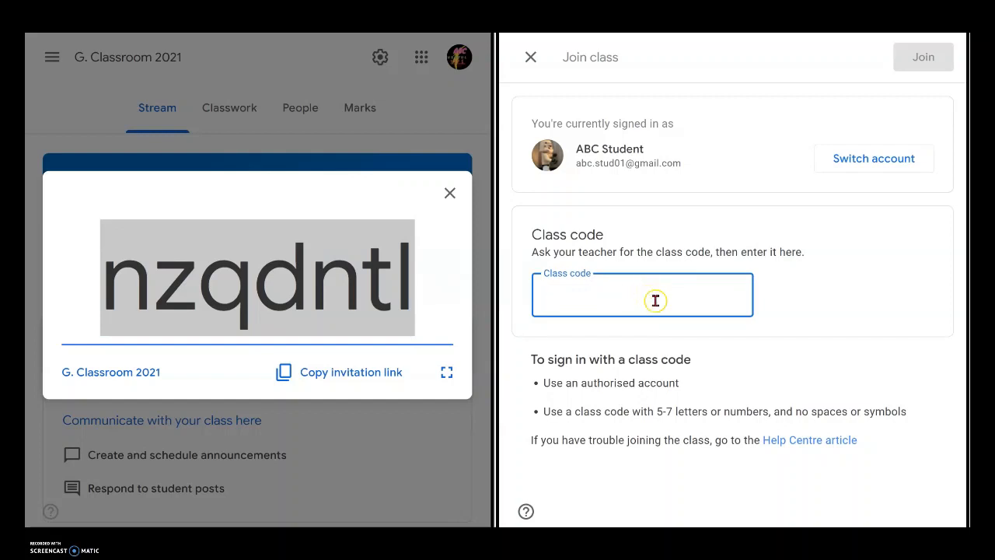
right_click(565, 300)
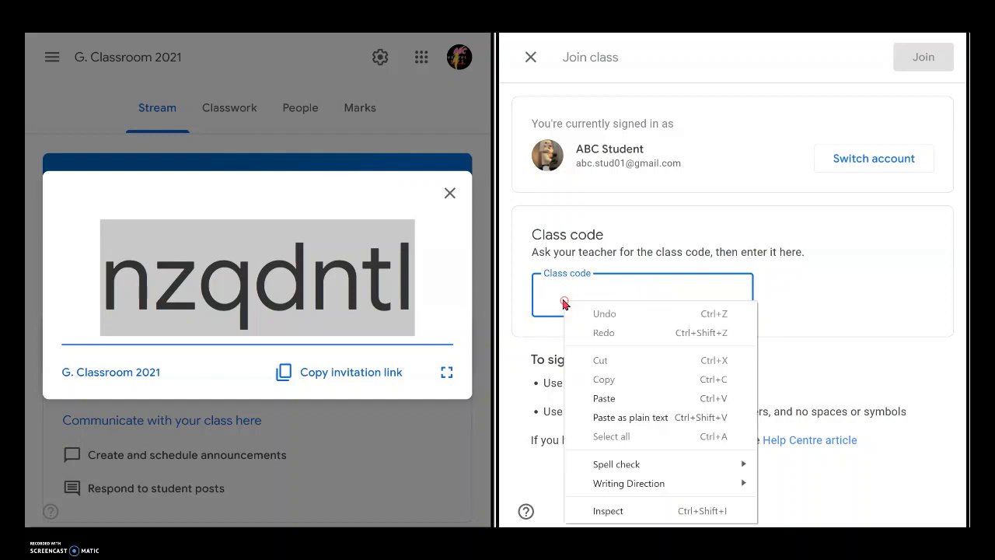
left_click(629, 398)
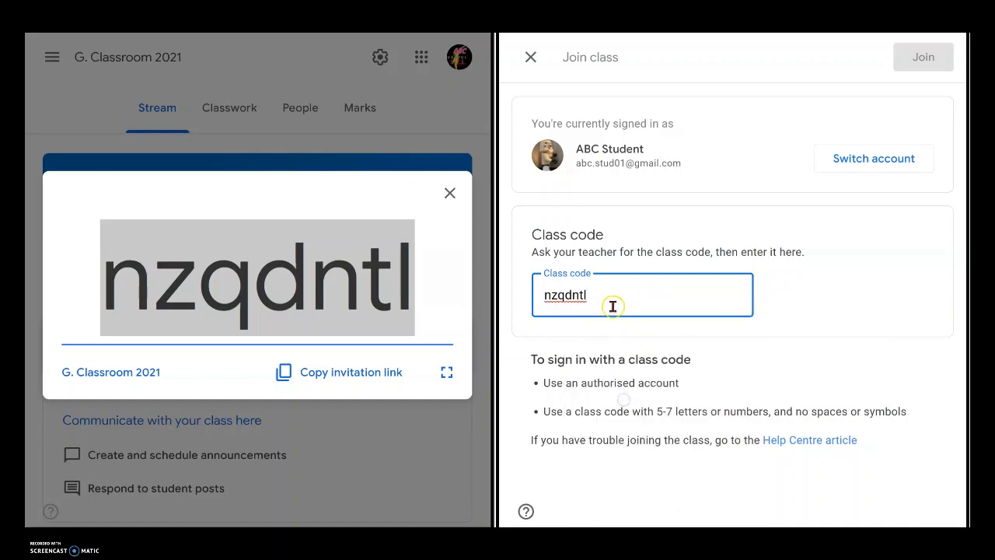
Step: Try to join the class with the entered code, then close the Join class page
left_click(921, 56)
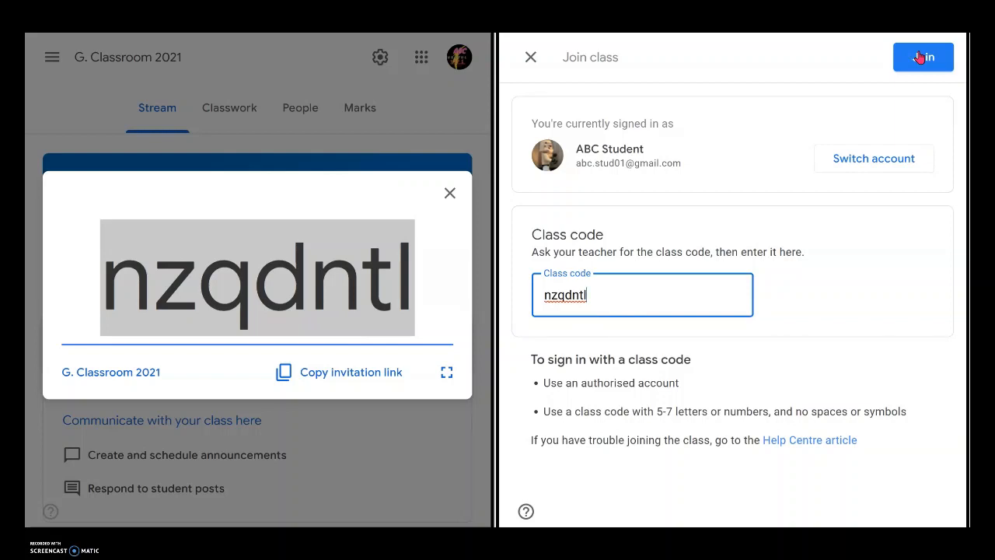
left_click(915, 62)
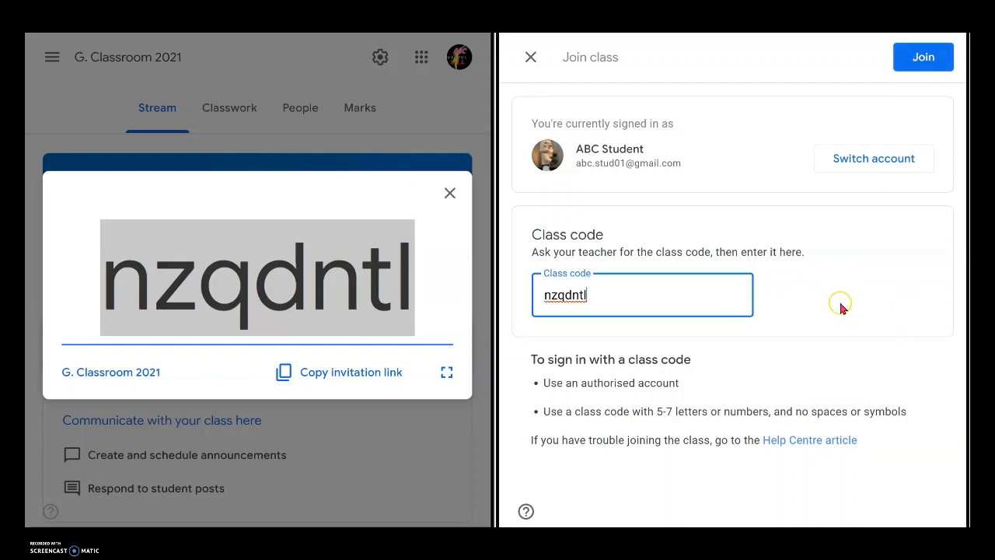
left_click(531, 57)
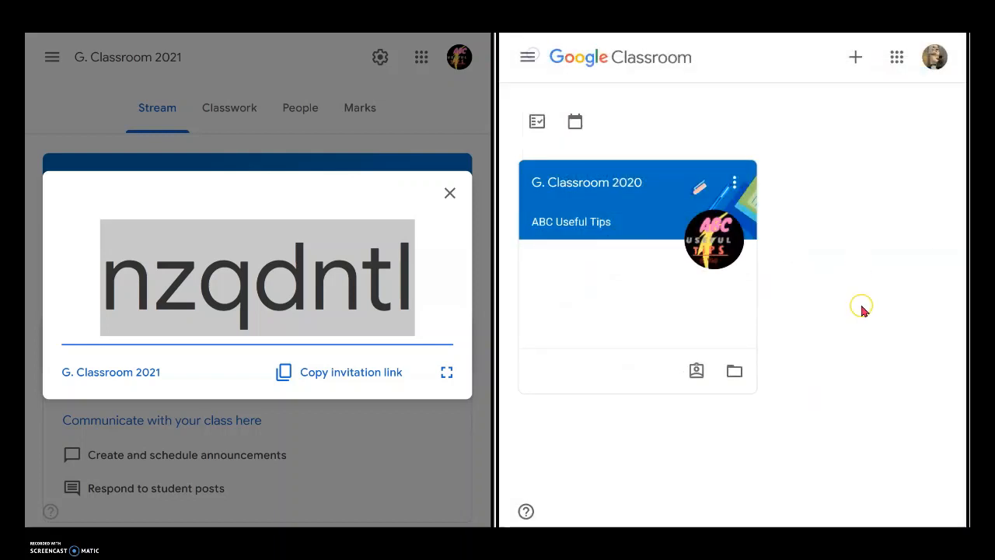
Step: Close the enlarged class code and open the class settings
left_click(449, 194)
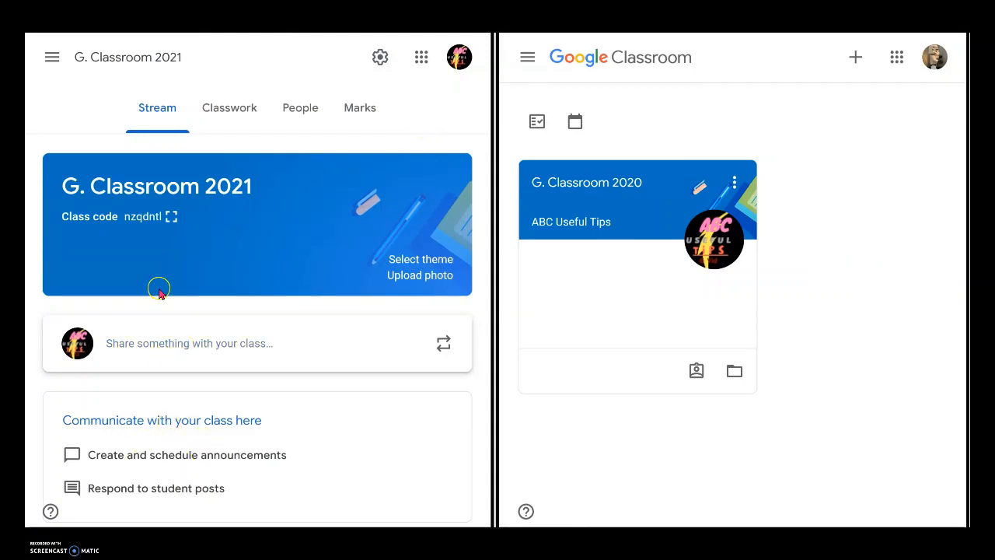
left_click(379, 57)
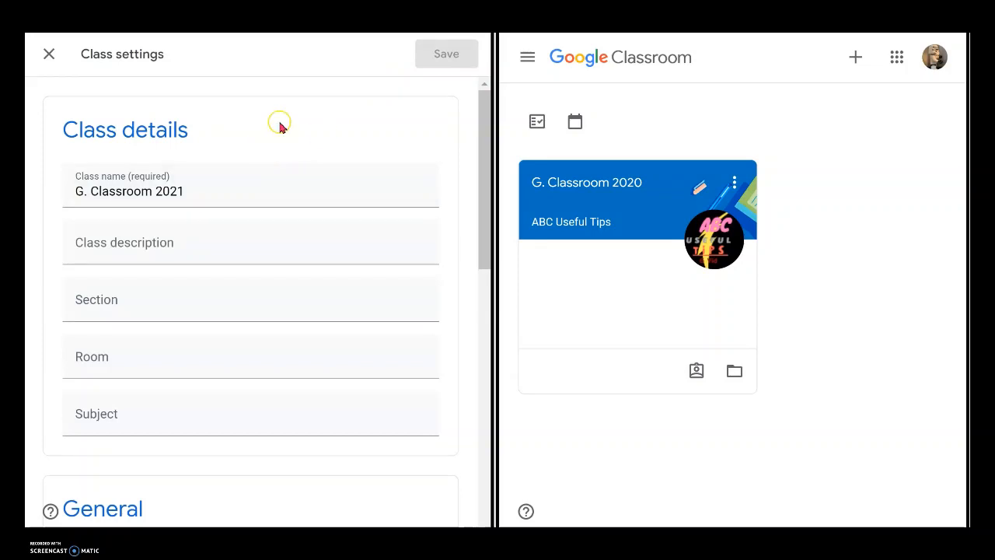
Step: Copy the class invitation link from the class settings and close the settings
scroll(270, 356, "down", 5)
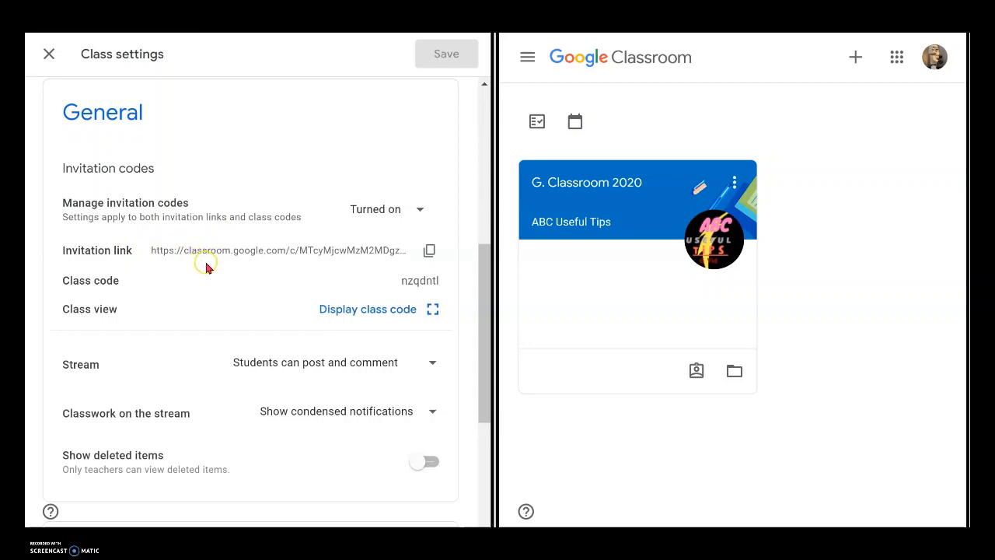
left_click(429, 251)
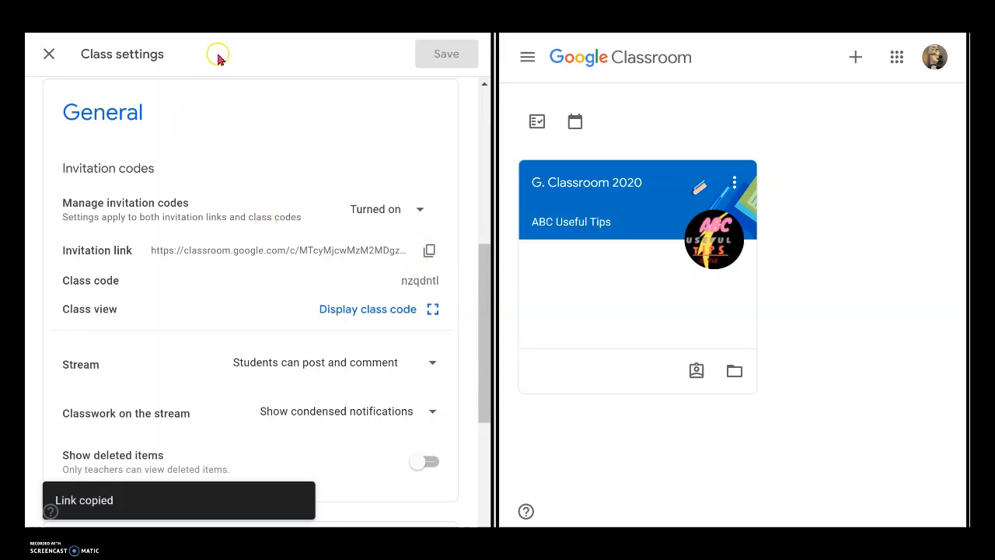
left_click(51, 56)
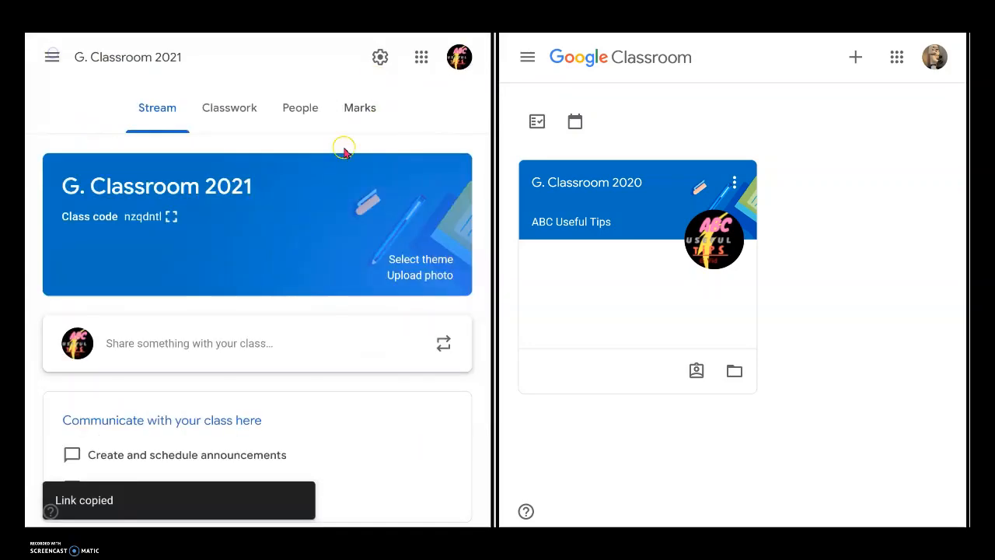
Step: Switch the teacher's view to the G. Classroom 2020 class and dismiss the tip
left_click(48, 58)
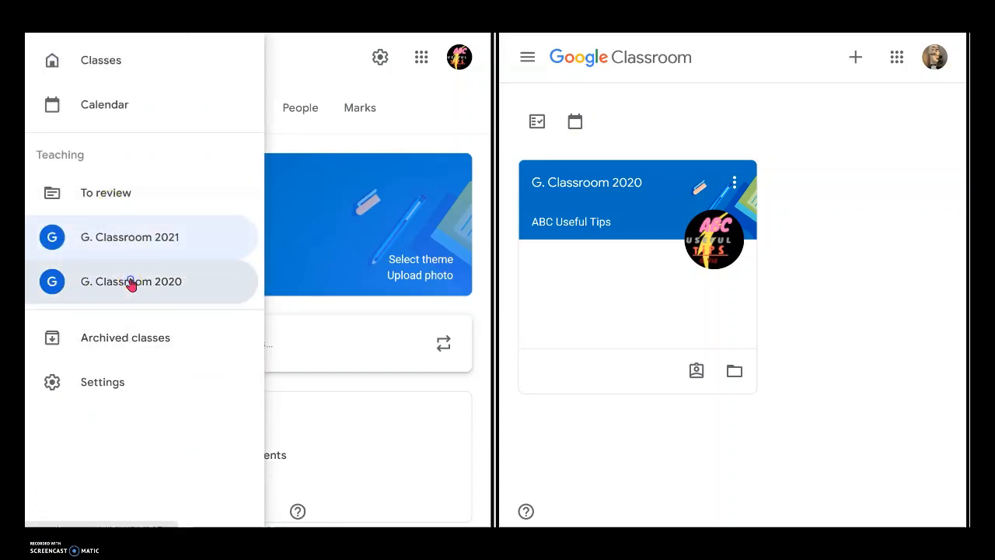
left_click(132, 281)
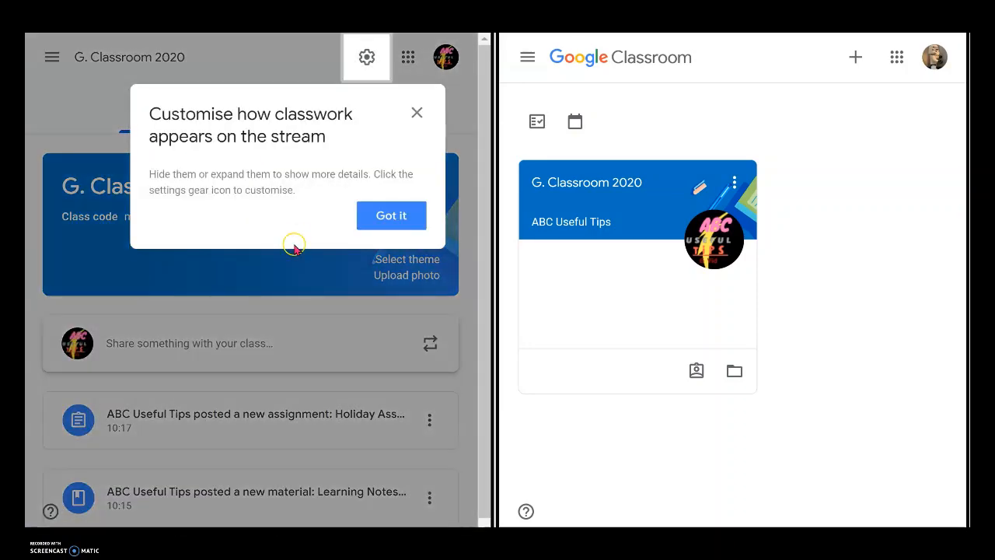
left_click(392, 216)
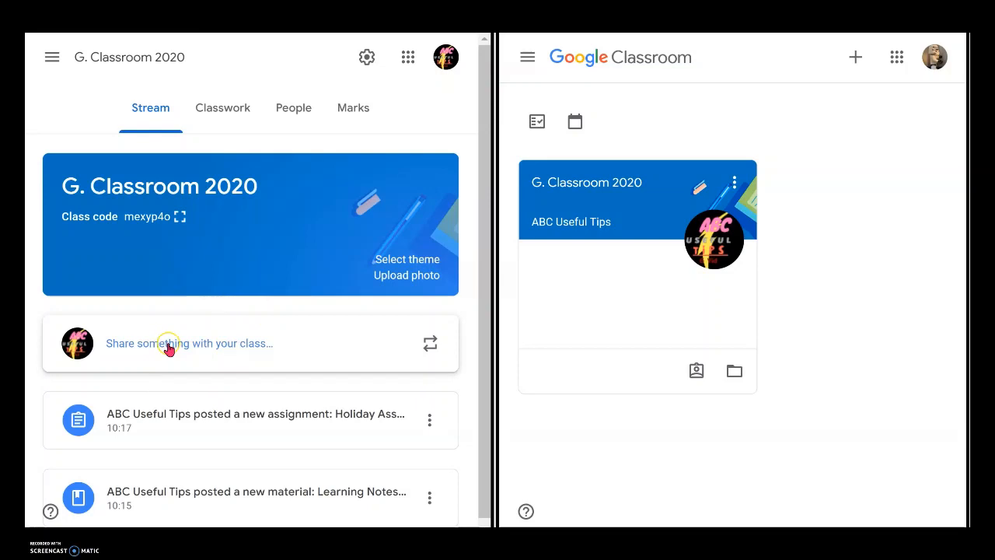
Step: Post an announcement reading "Join 2021 Classroom: By Clicking this link" followed by the pasted invitation link
left_click(171, 347)
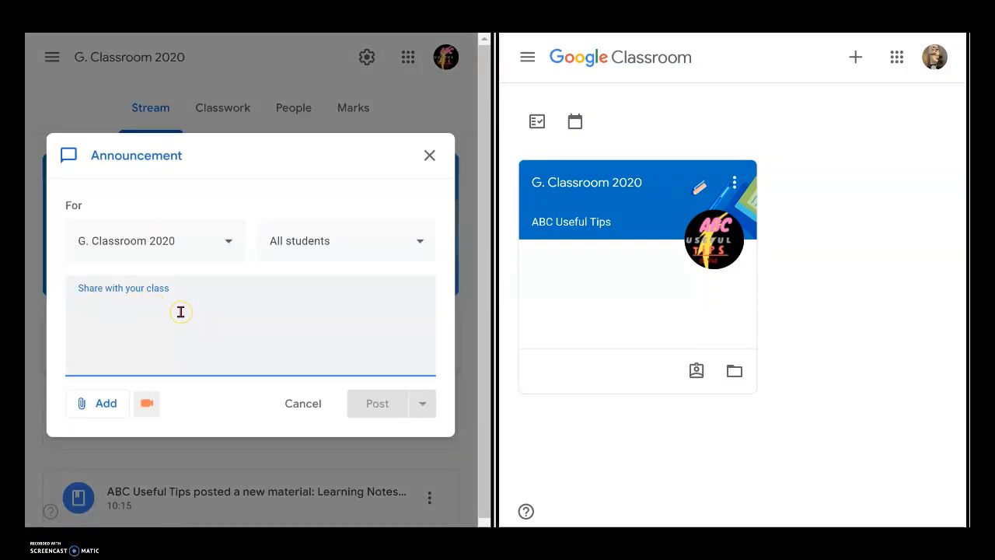
type("Join 2021 Classroom:")
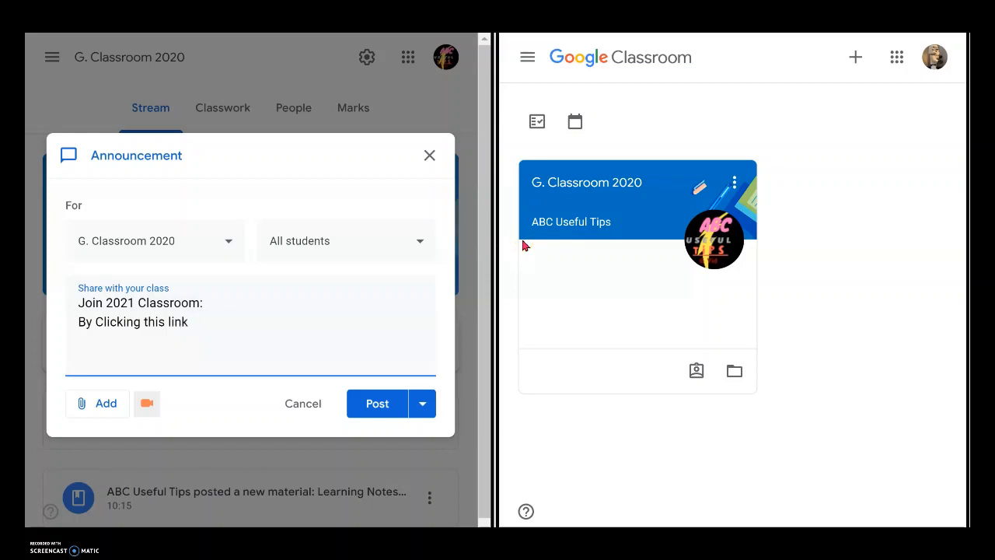
key("ctrl+v")
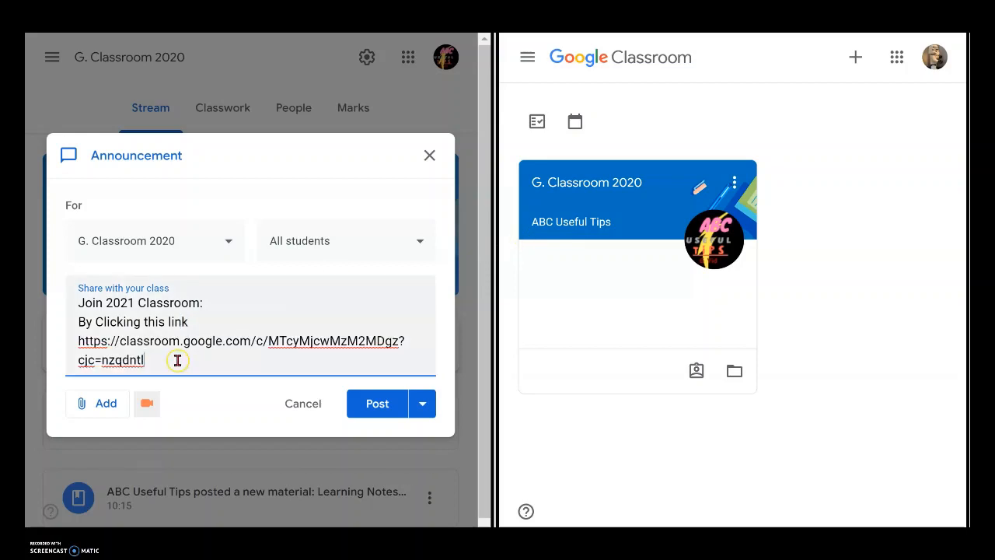
left_click(383, 406)
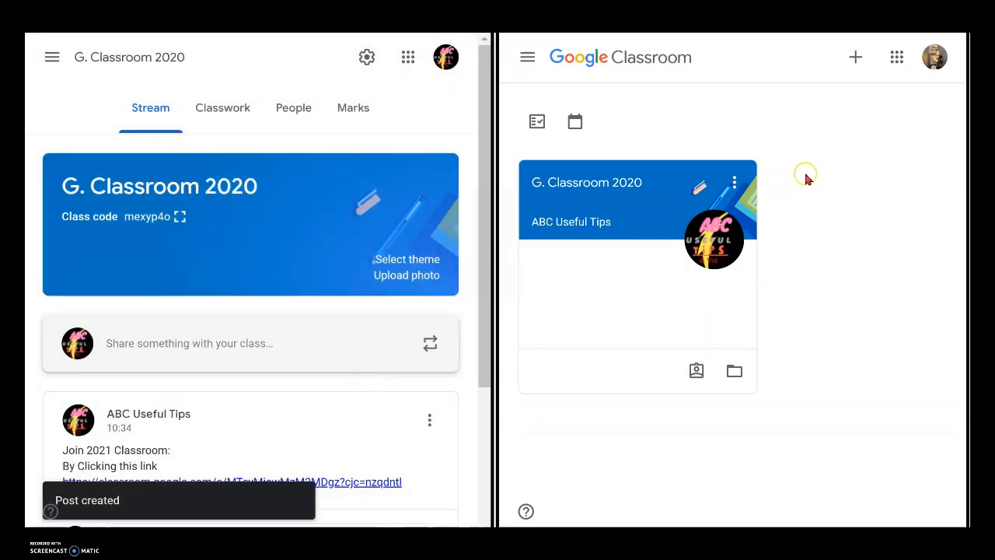
Step: In the student's account, open G. Classroom 2020, follow the posted invitation link and join the class
left_click(642, 254)
left_click(642, 184)
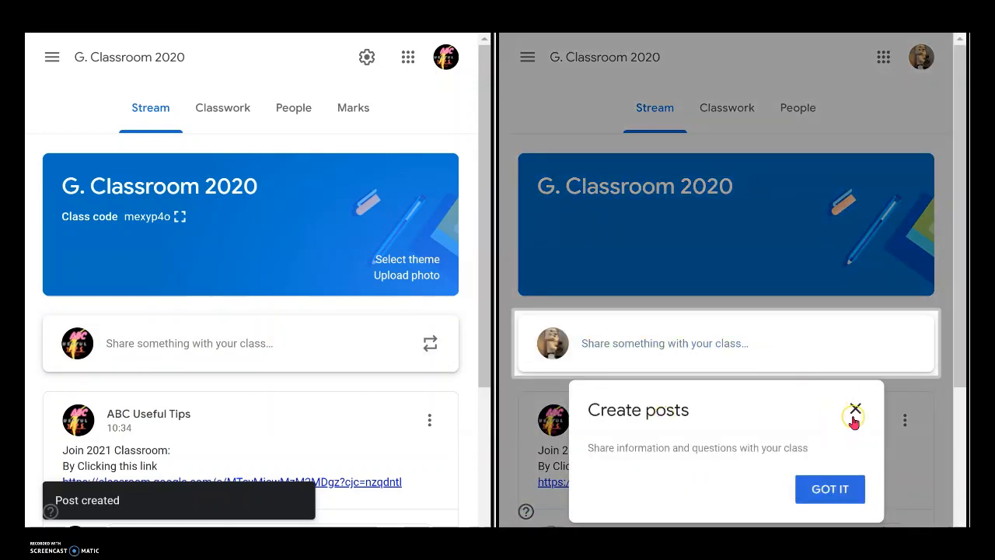
left_click(855, 409)
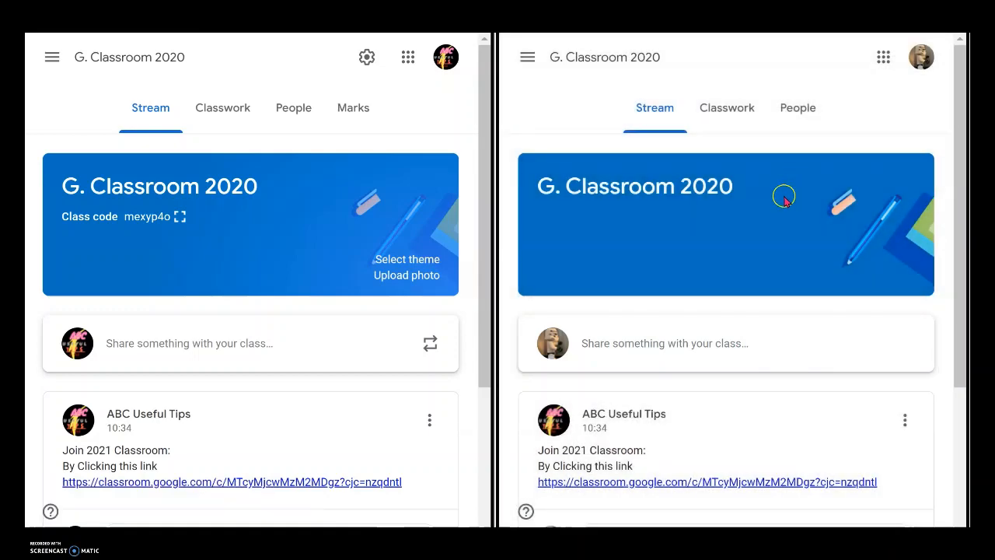
scroll(703, 457, "down", 2)
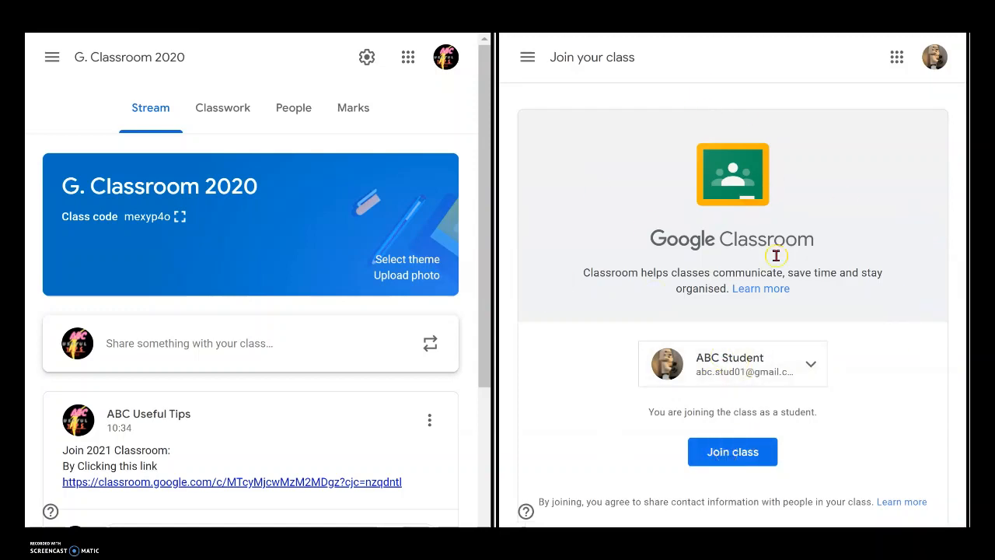
left_click(728, 460)
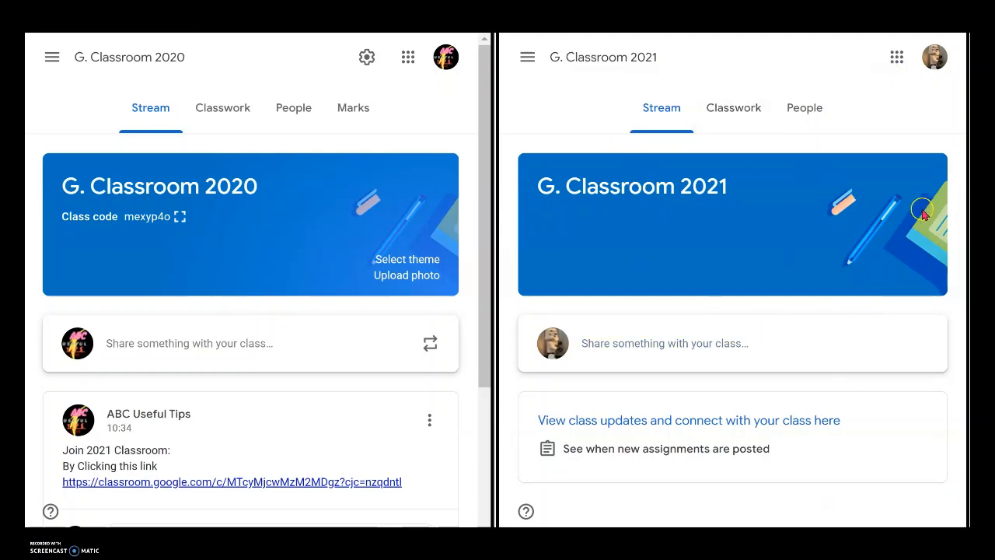
Step: Return to the student's class list
left_click(526, 62)
left_click(593, 79)
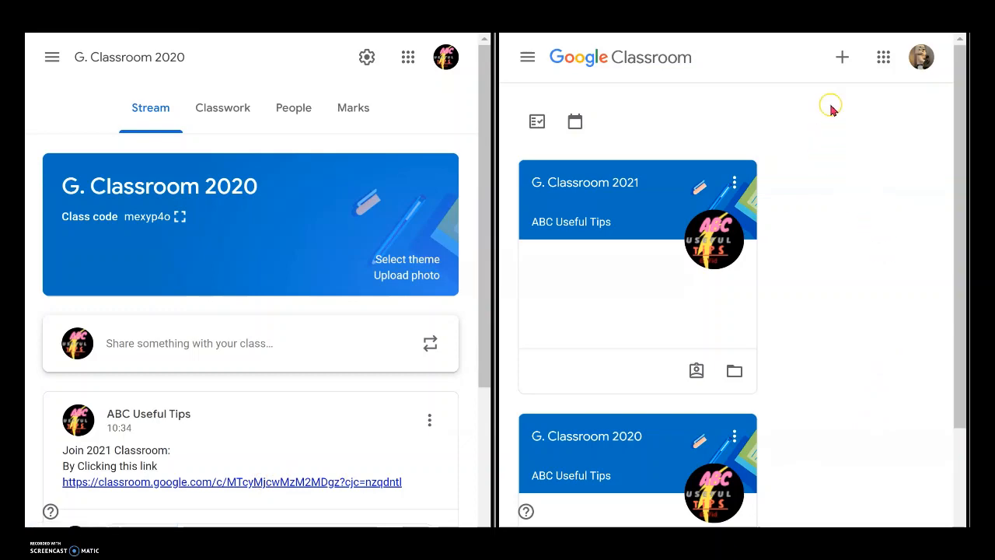
left_click(842, 55)
left_click(805, 93)
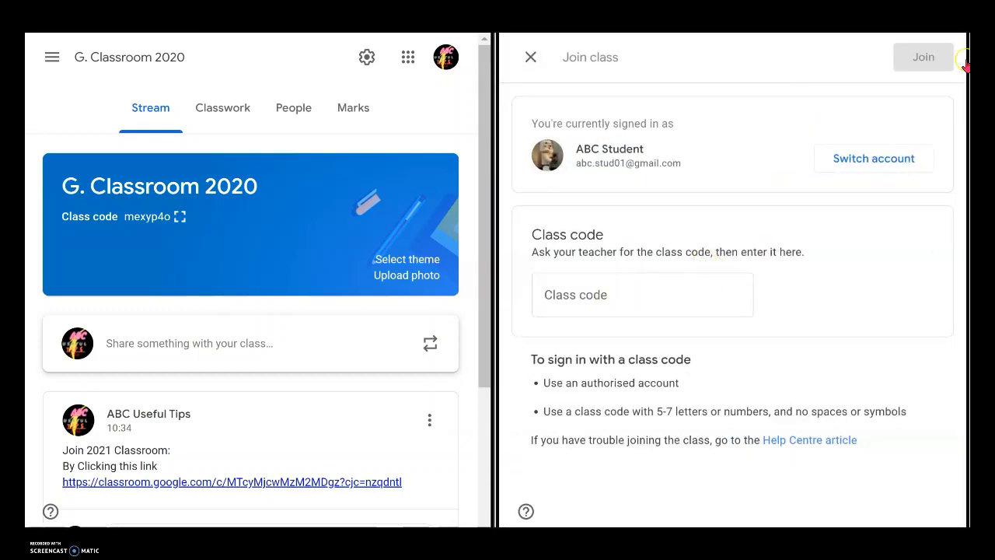
left_click(531, 57)
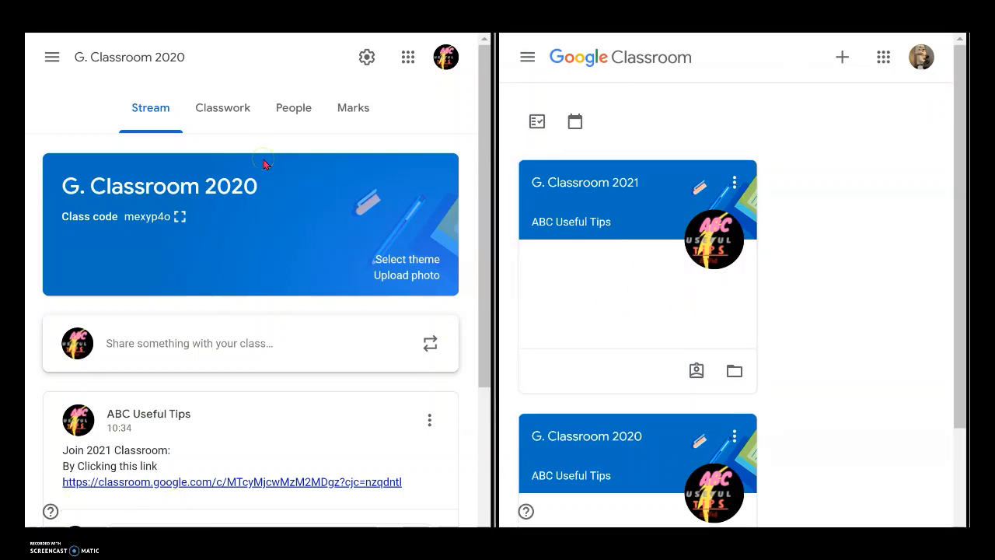
Step: Open the class's People page and invite a student by entering the student's e-mail address
left_click(295, 112)
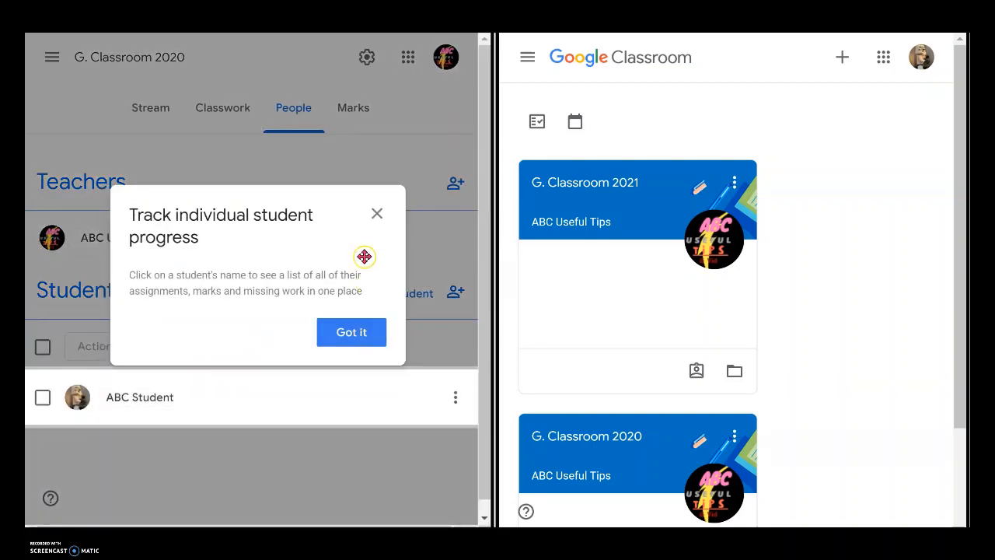
left_click(377, 214)
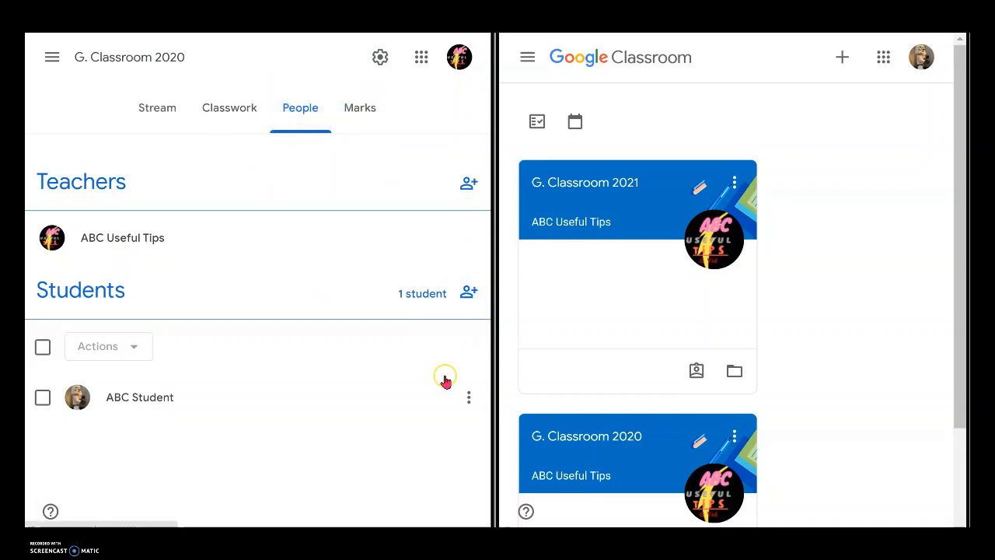
left_click(468, 296)
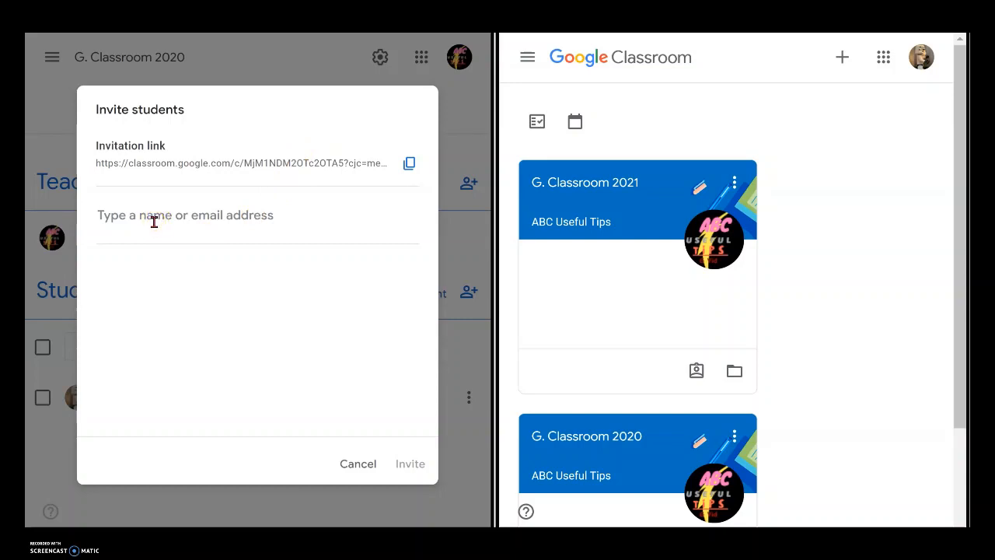
key("ctrl+v")
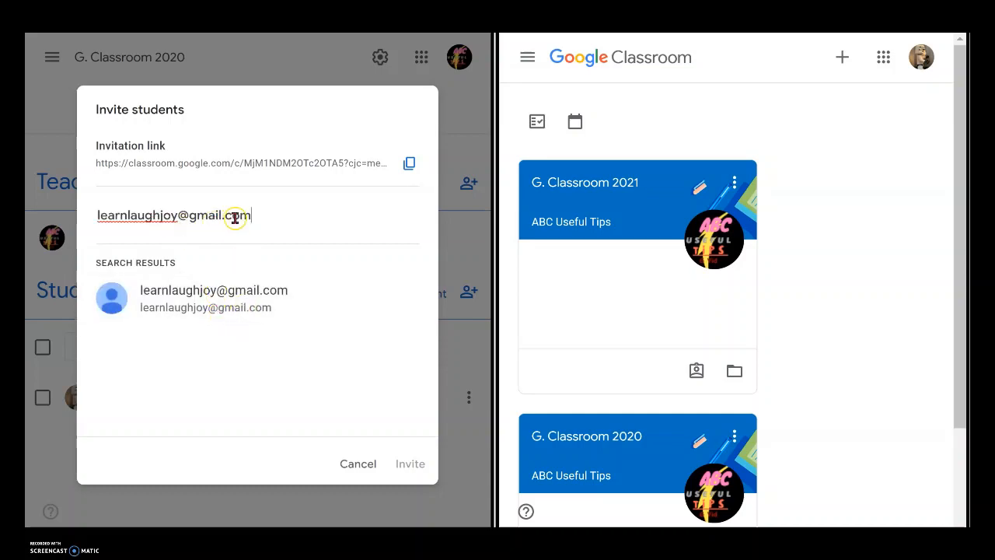
left_click(228, 295)
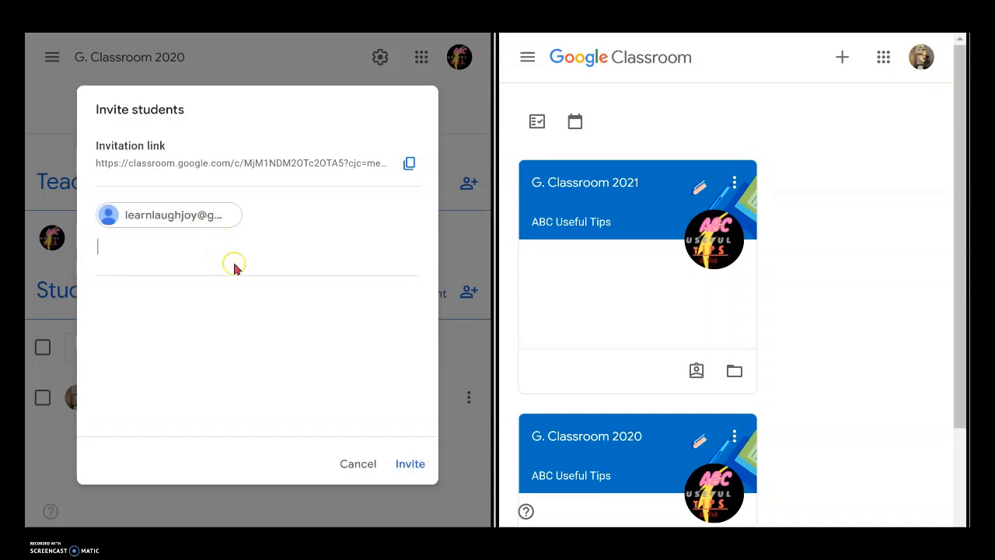
left_click(420, 463)
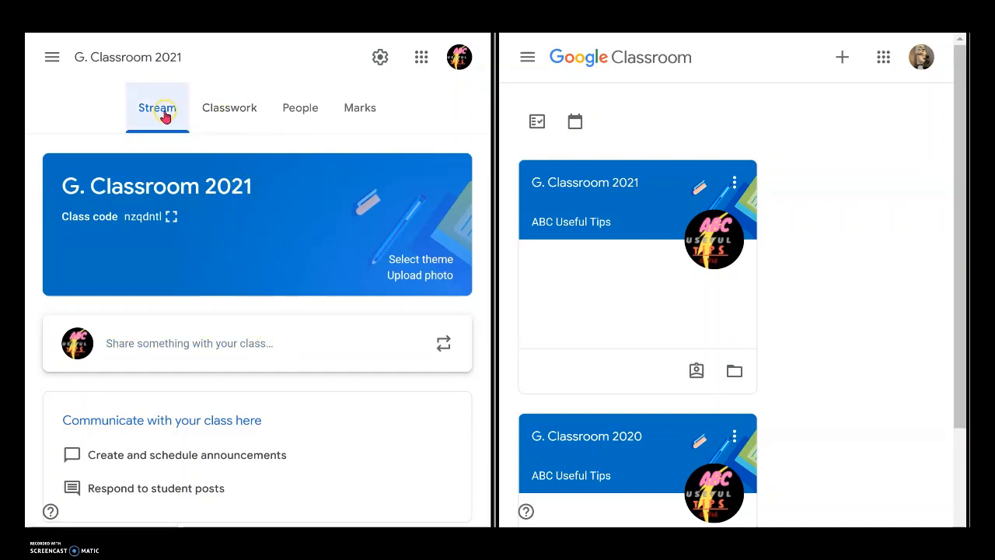
Step: Switch to G. Classroom 2020 and open the Holiday Assignment's student work and instructions
left_click(52, 57)
left_click(98, 278)
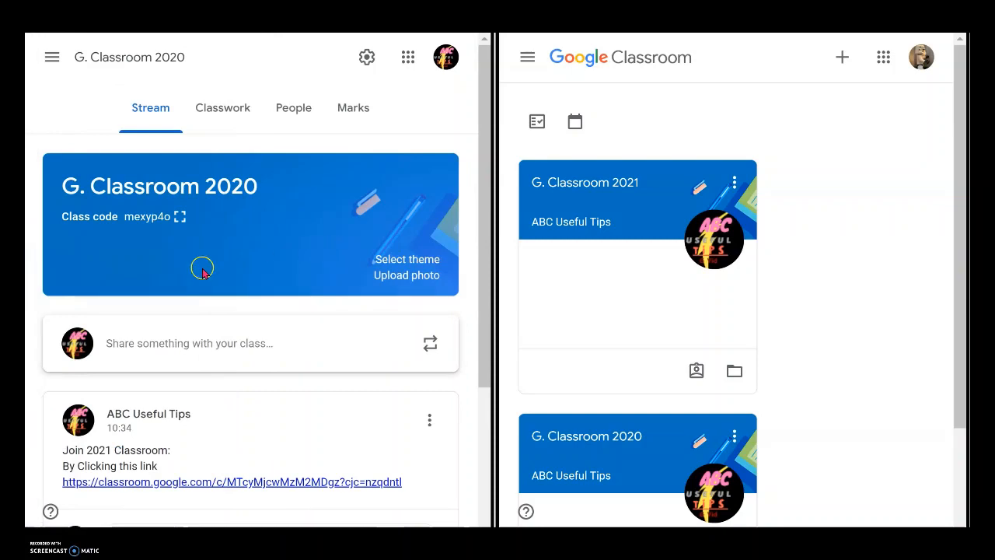
scroll(249, 415, "down", 3)
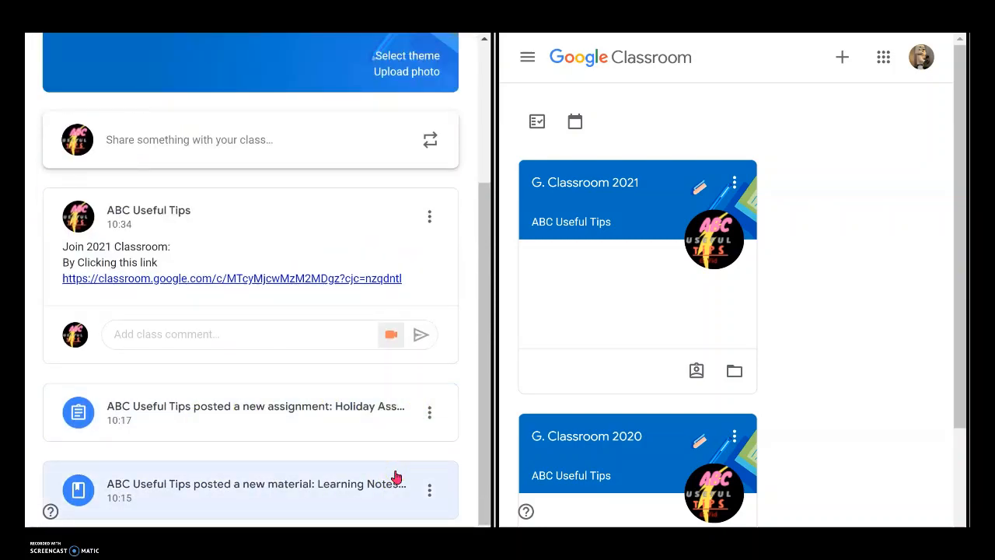
left_click(380, 511)
left_click(305, 417)
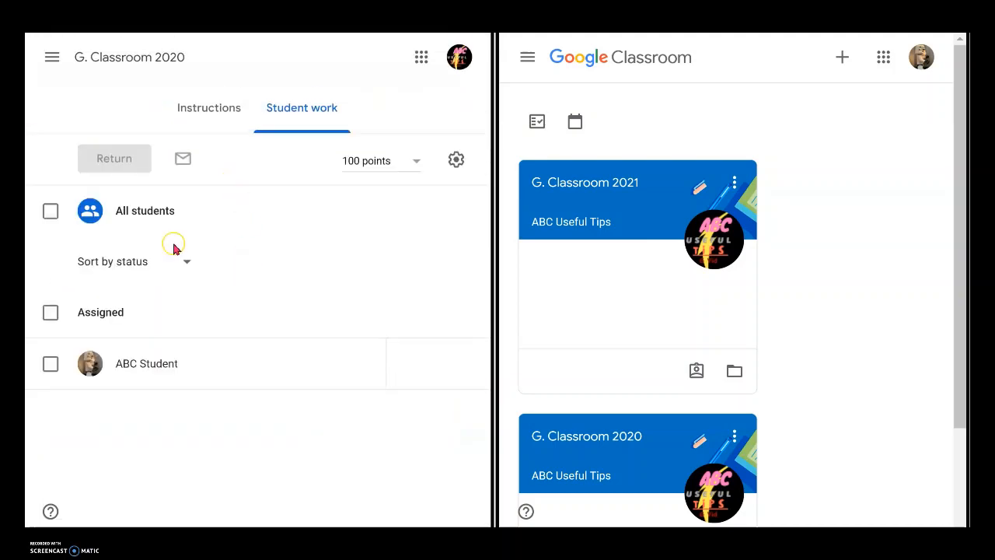
left_click(222, 110)
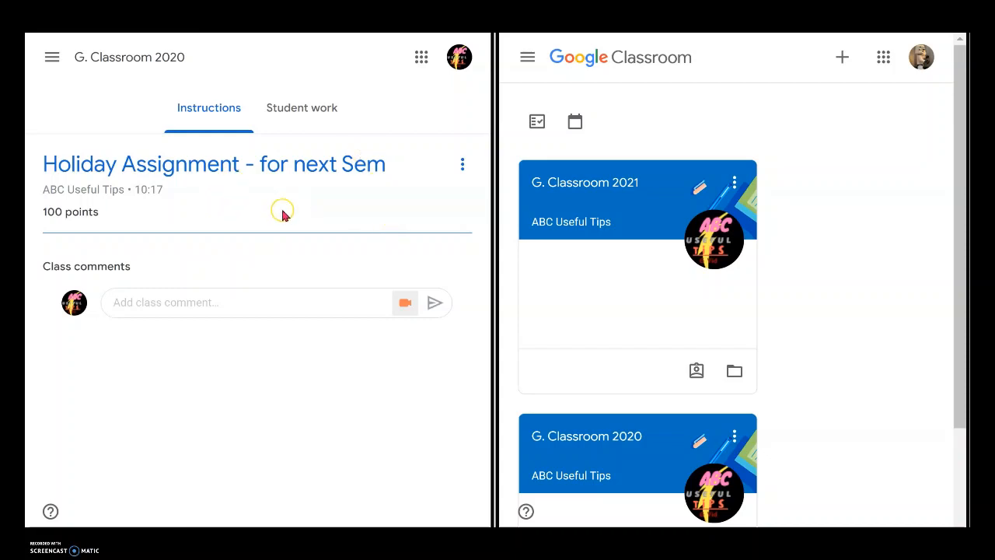
Step: Switch to G. Classroom 2021 and reuse the "Learning Notes for 2020" post from G. Classroom 2020
left_click(51, 59)
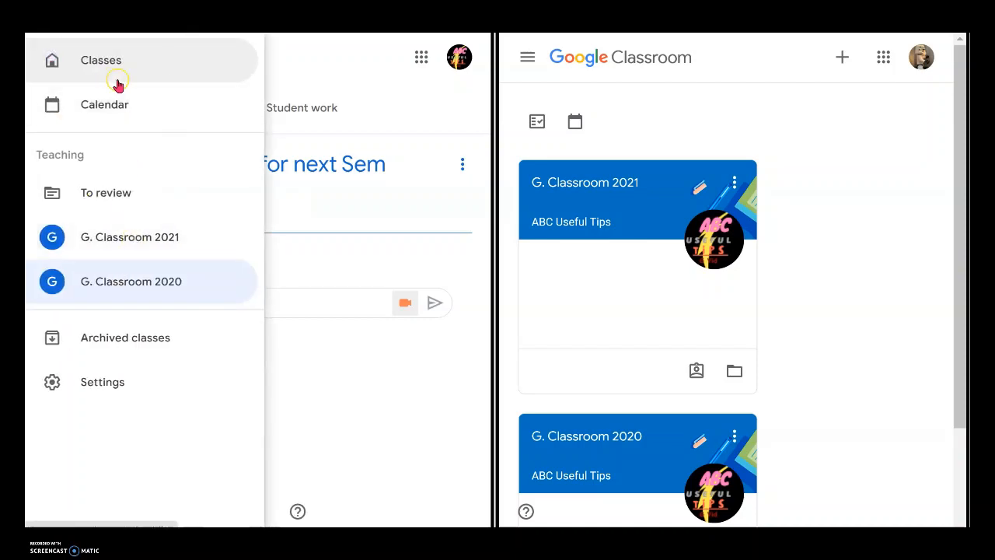
left_click(121, 242)
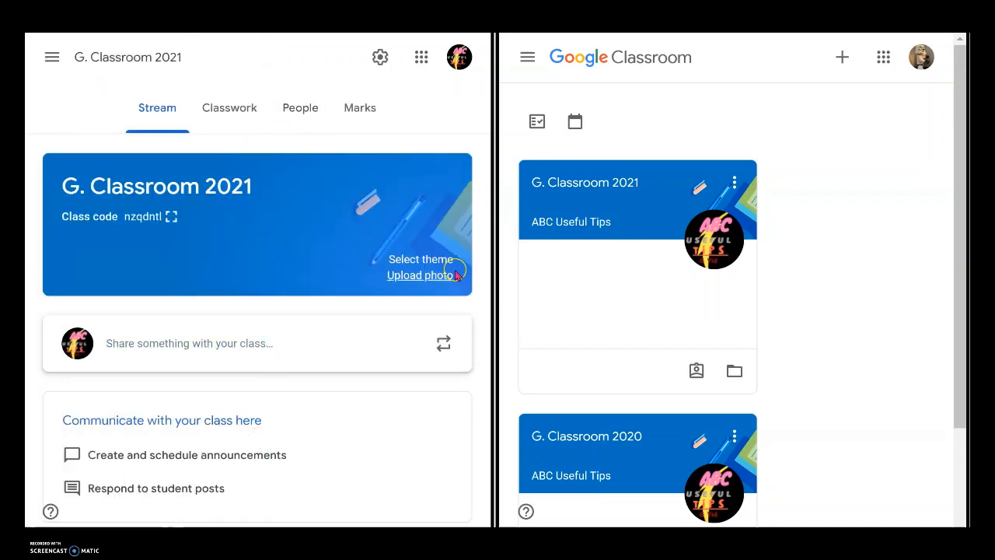
left_click(231, 108)
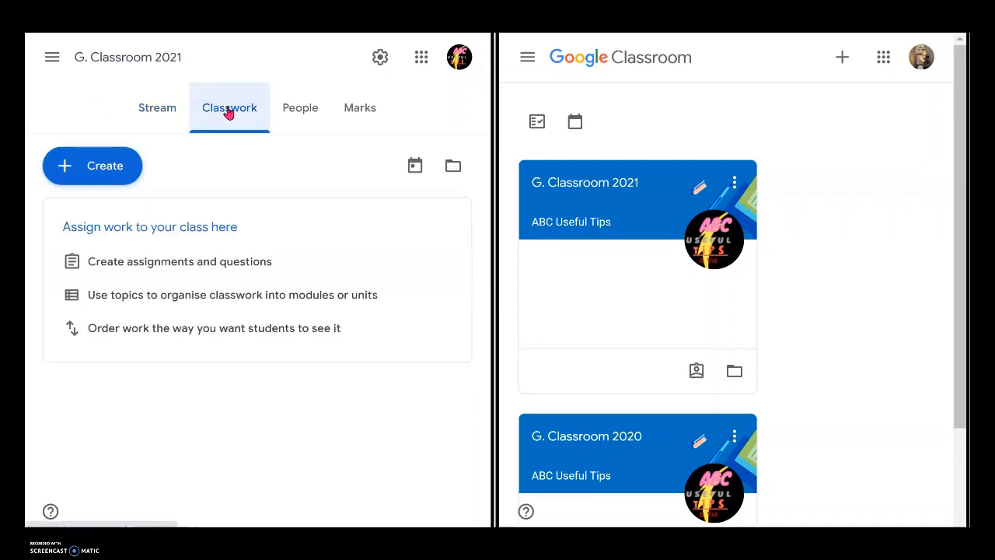
left_click(76, 165)
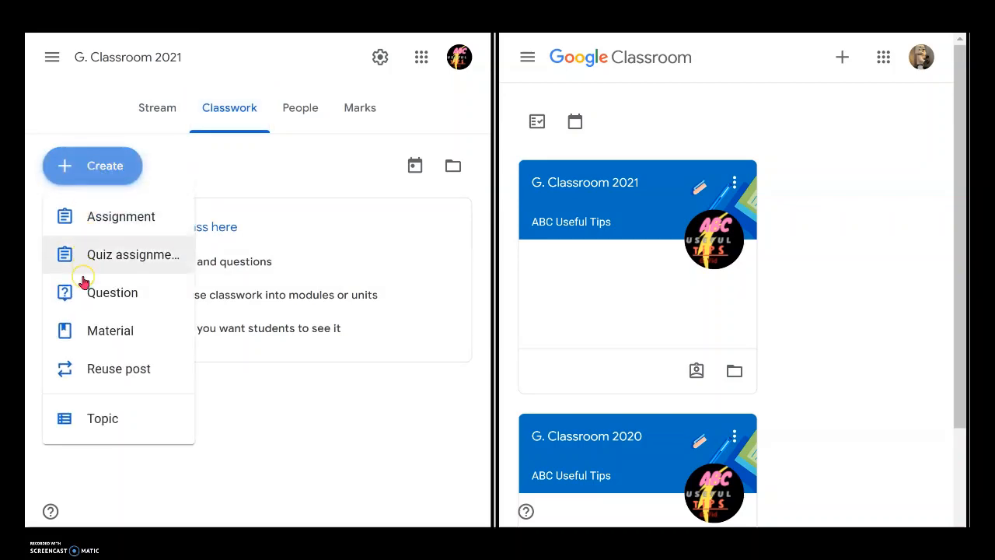
left_click(109, 374)
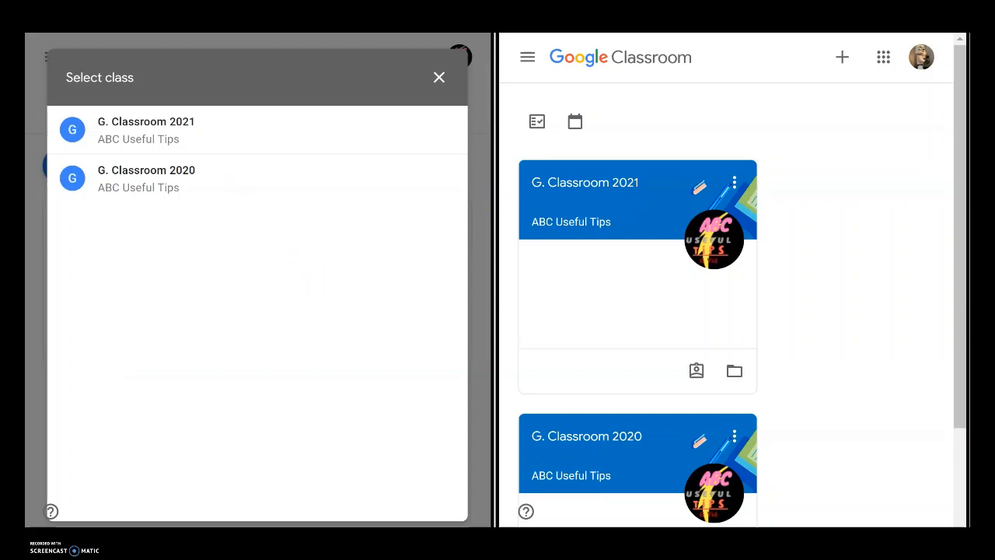
left_click(185, 179)
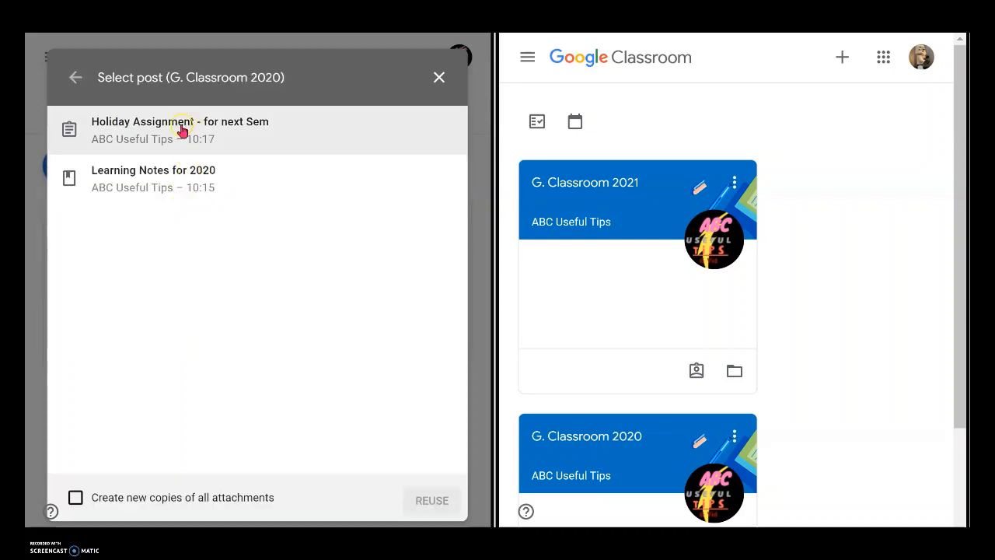
left_click(186, 184)
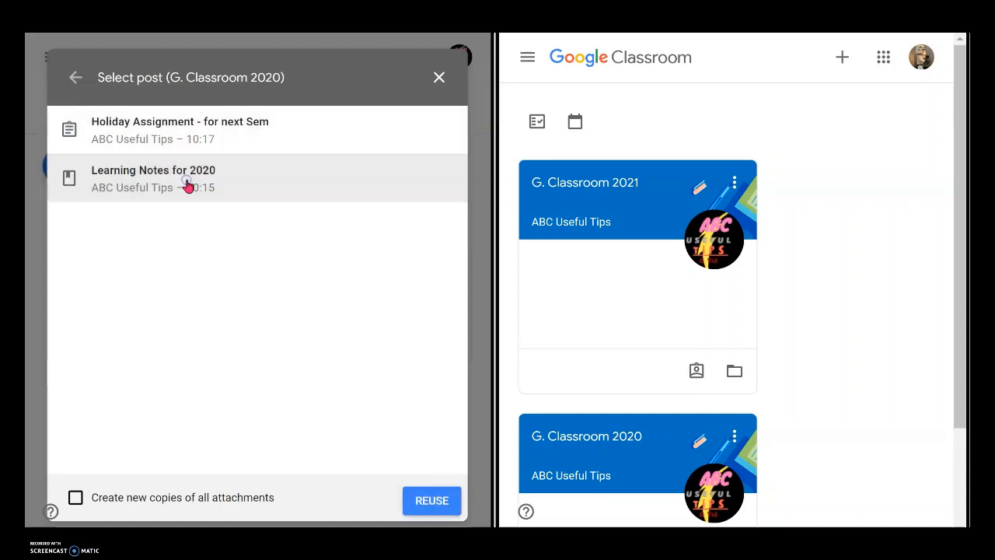
left_click(435, 501)
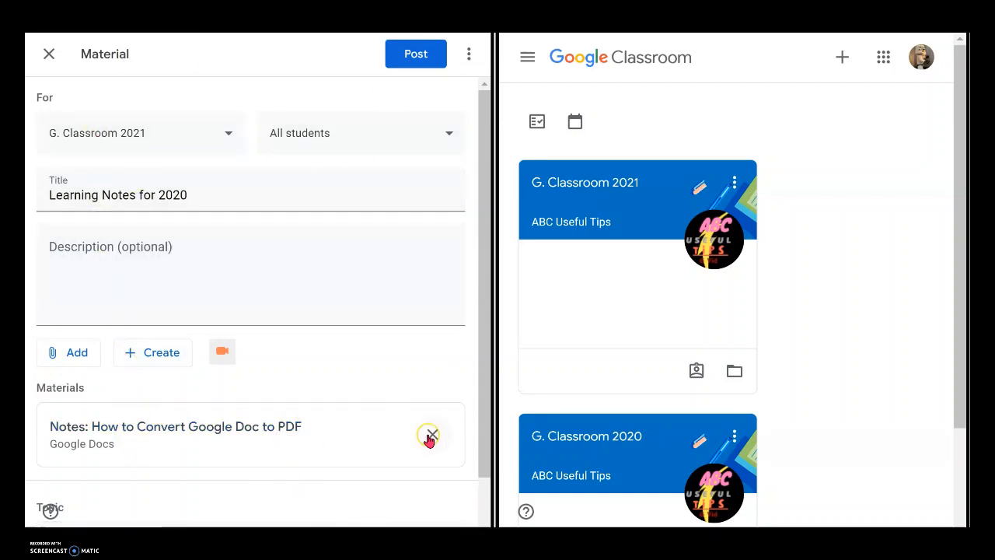
Step: Retitle the reused material "Learning Notes from 2020" and post it
left_click(200, 194)
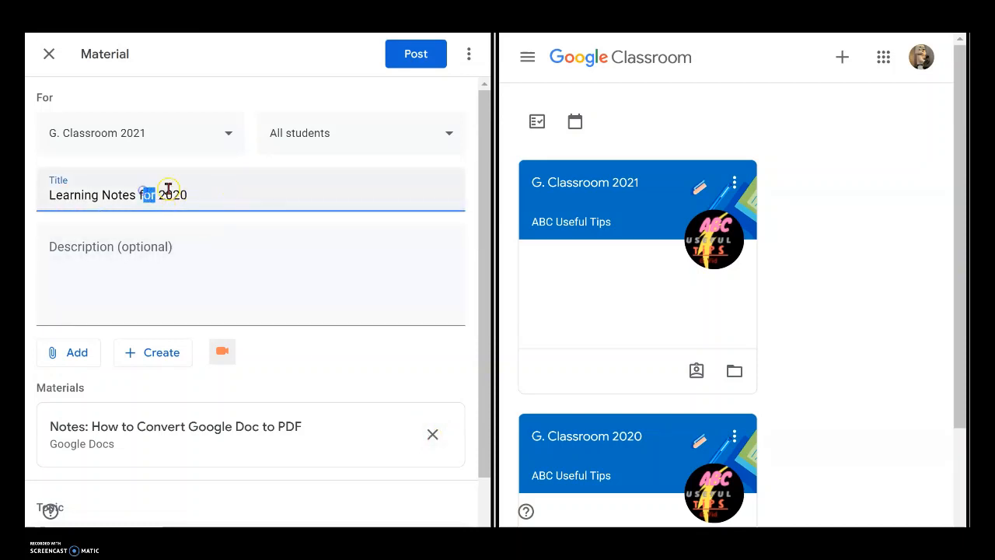
type("rom")
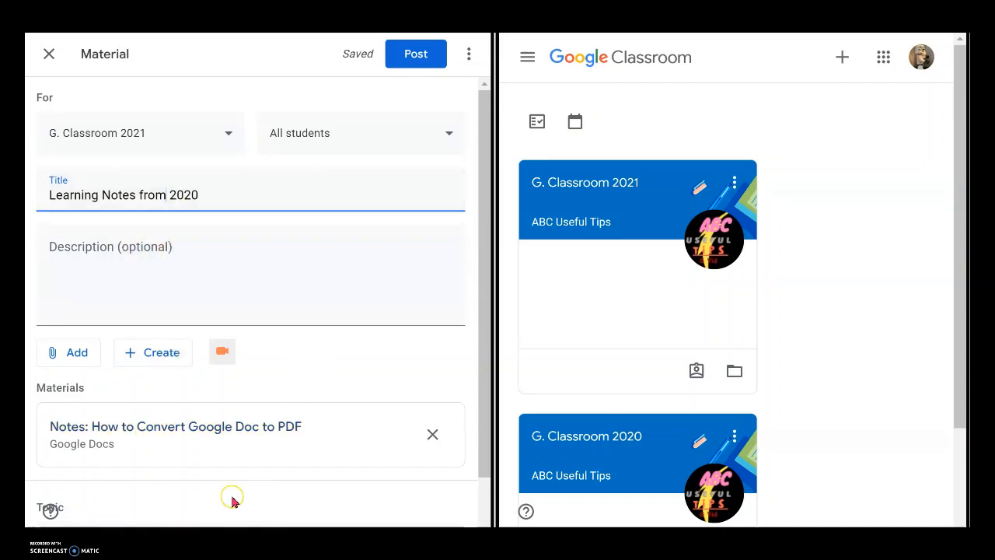
left_click(420, 55)
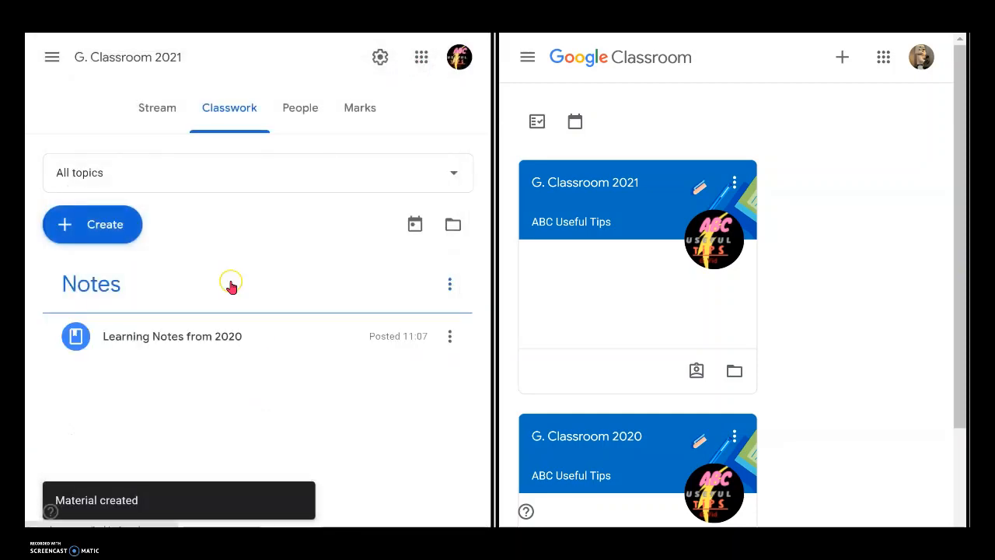
Step: Reuse the "Holiday Assignment - for next Sem" post from G. Classroom 2020 in G. Classroom 2021's classwork
left_click(150, 115)
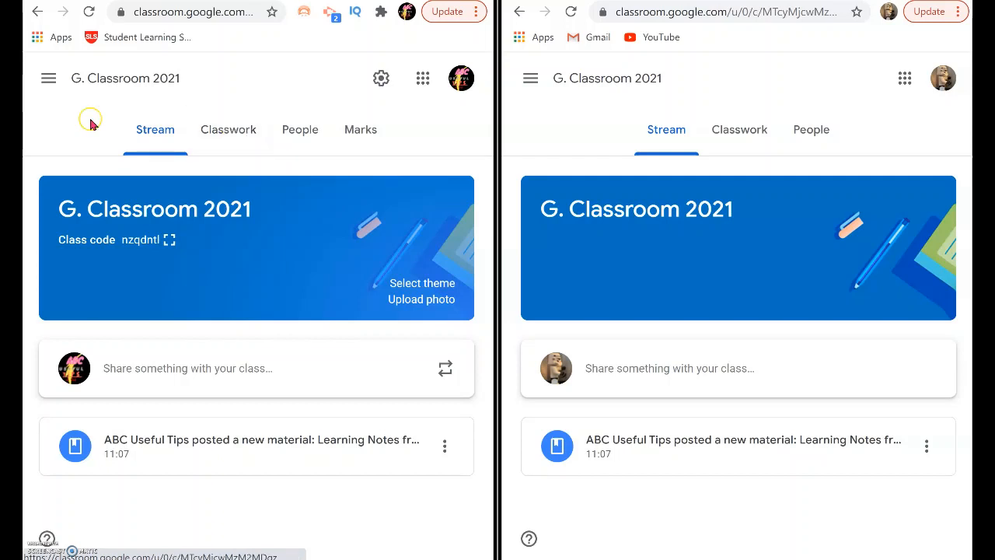
left_click(48, 78)
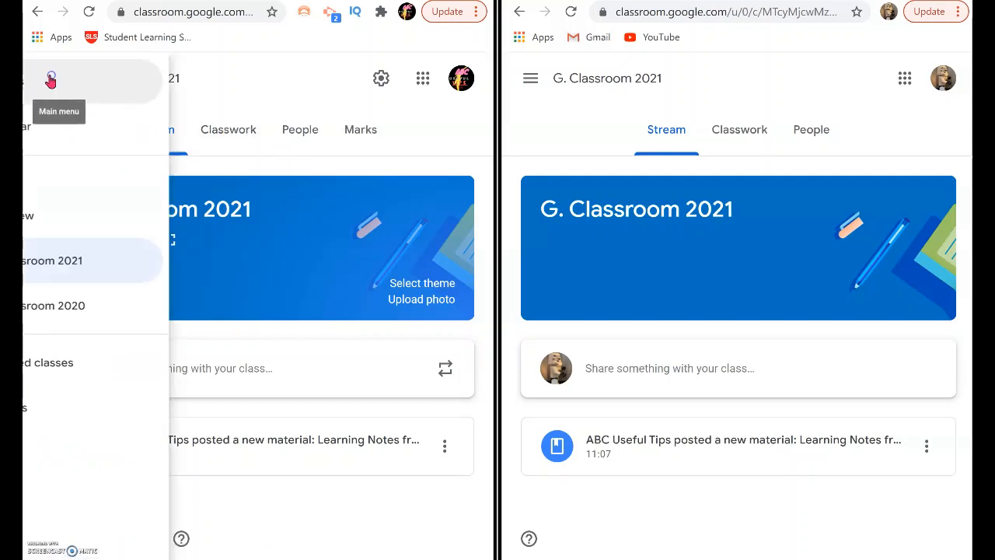
left_click(293, 85)
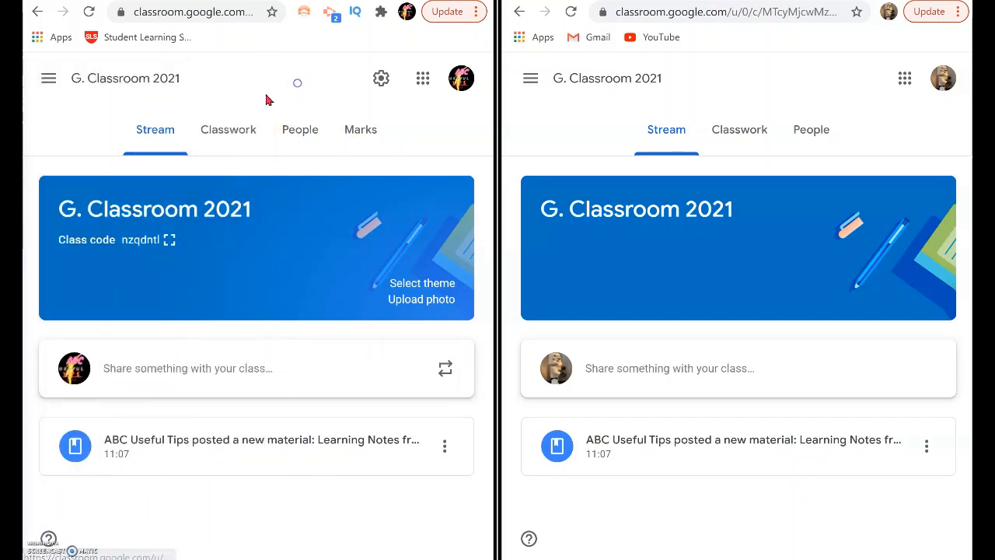
left_click(236, 133)
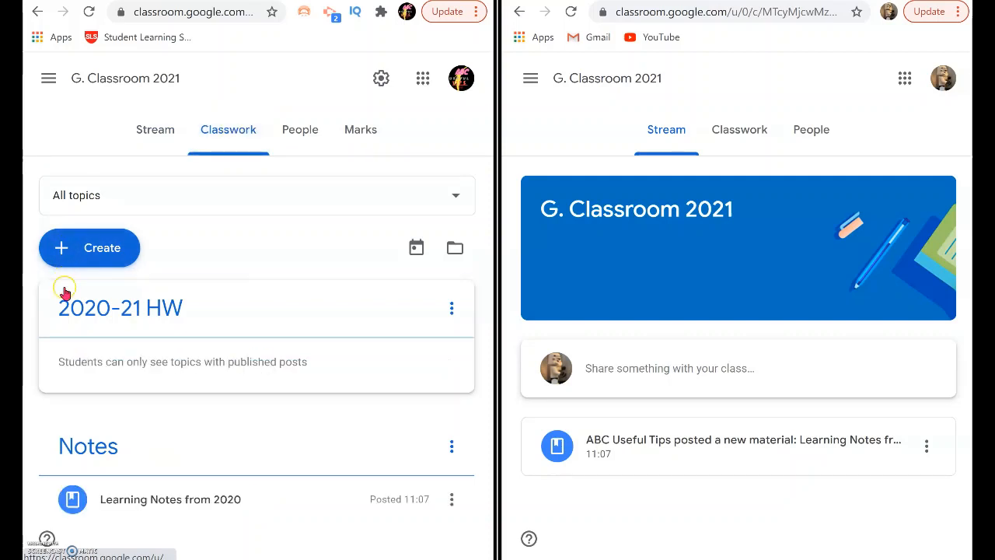
left_click(91, 249)
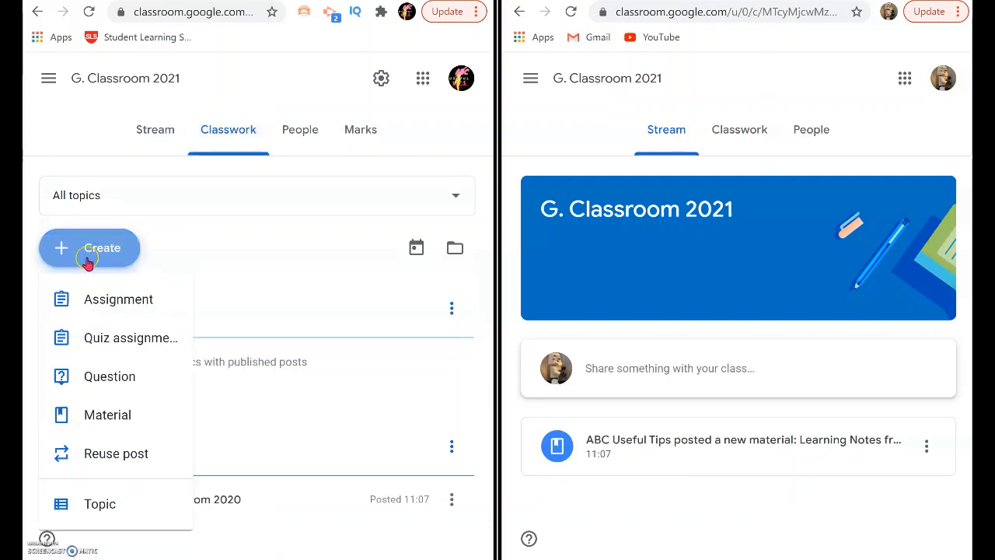
left_click(101, 457)
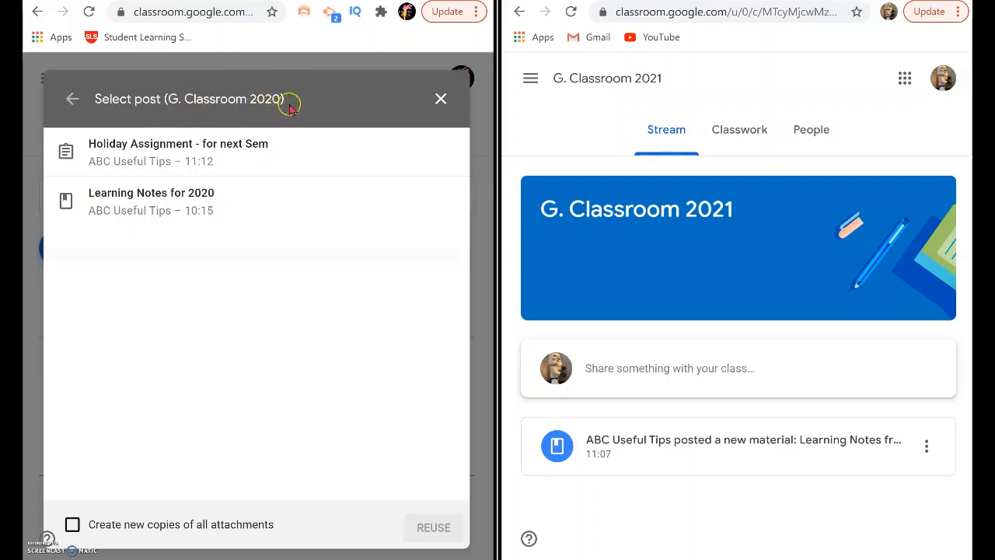
left_click(137, 154)
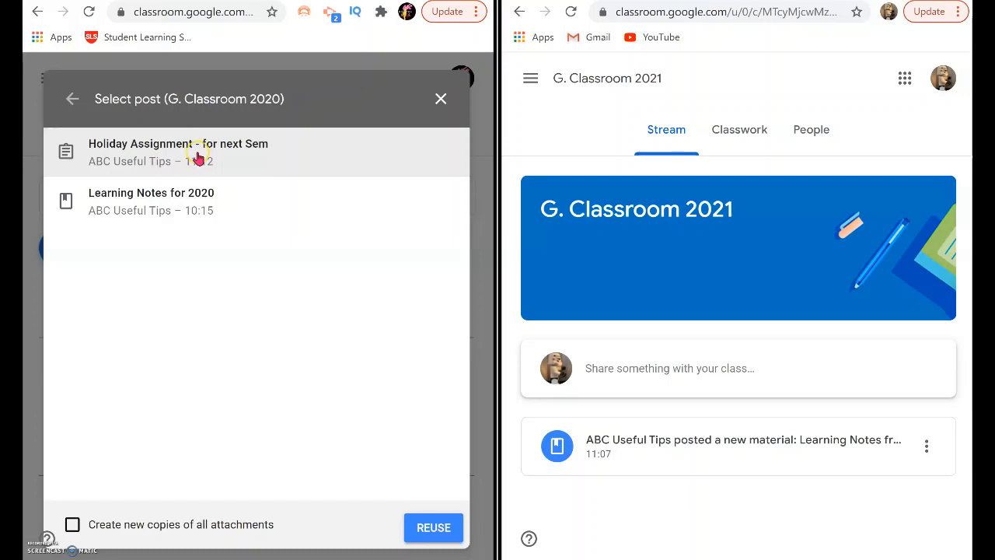
left_click(435, 531)
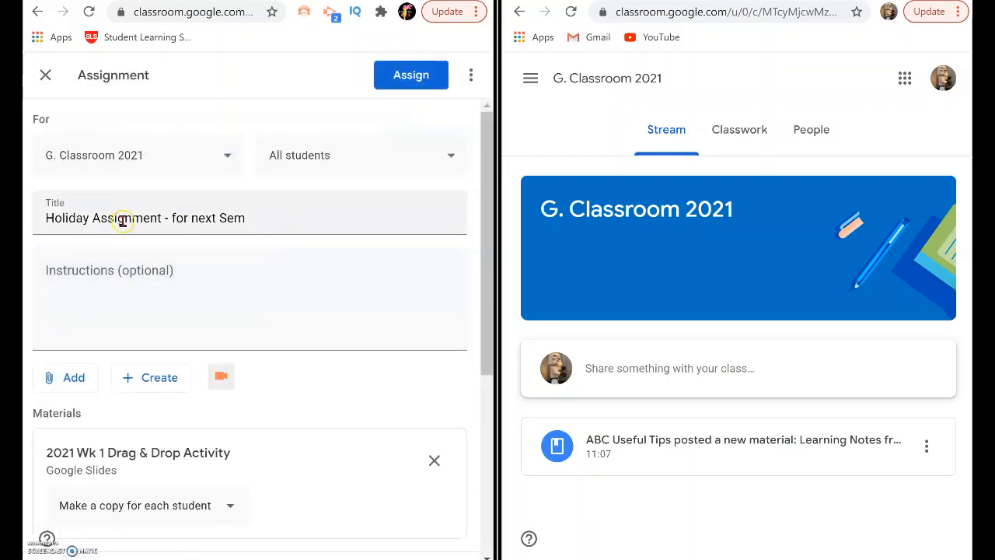
Step: Retitle the reused assignment "Holiday Assignment - ffrom previous Sem / 2020"
left_click(210, 220)
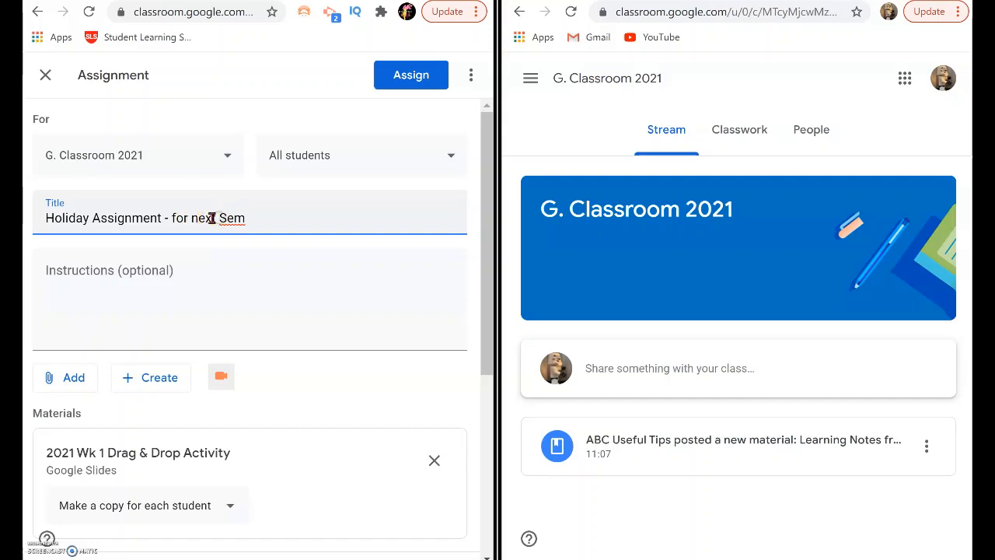
left_click_drag(215, 217, 160, 217)
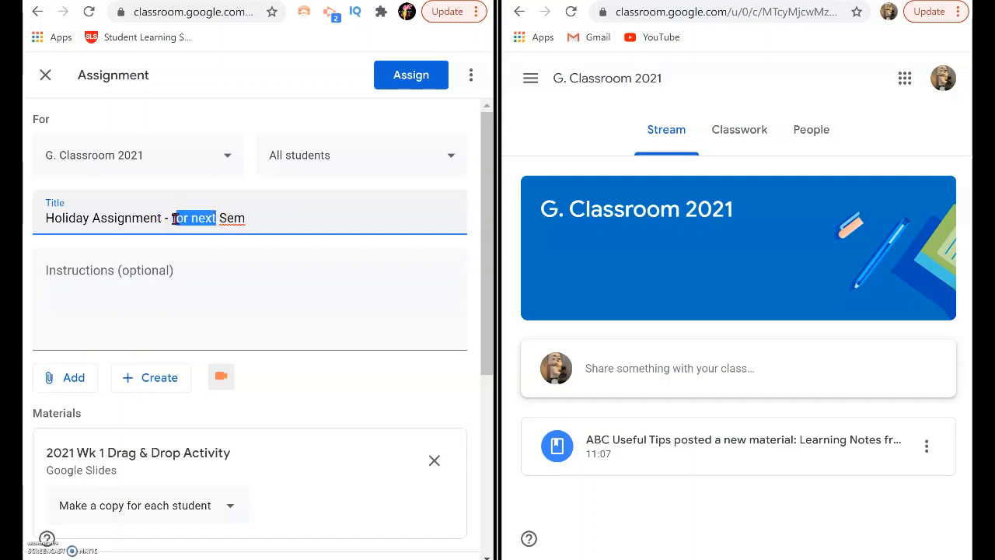
type("from previous")
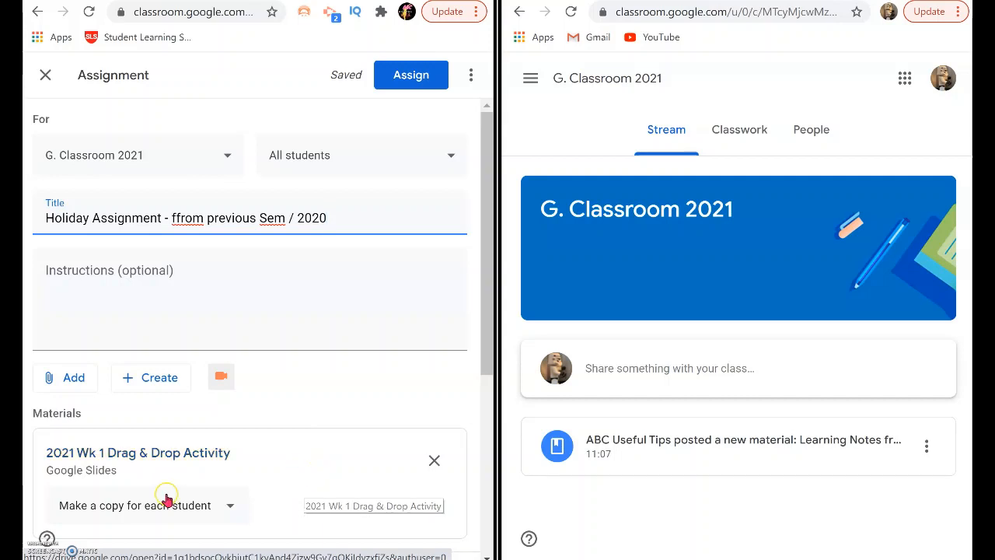
Step: Remove the attached "2021 Wk 1 Drag & Drop Activity" slides and assign the assignment
left_click(436, 461)
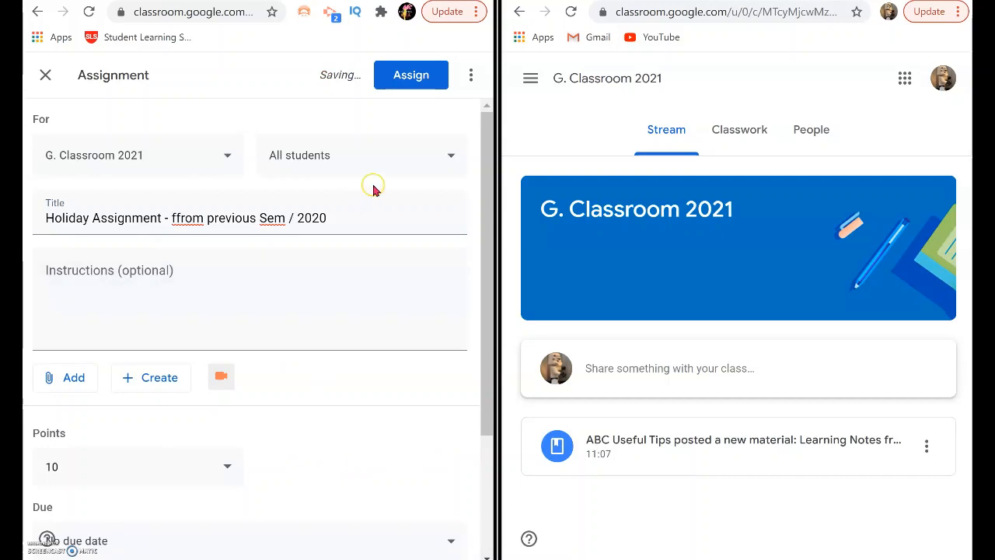
left_click(406, 77)
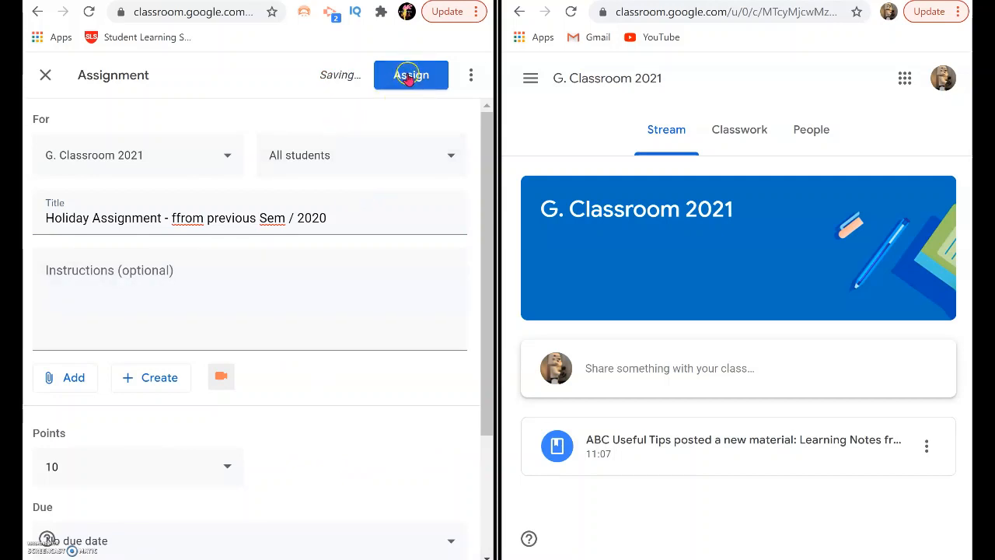
left_click(410, 78)
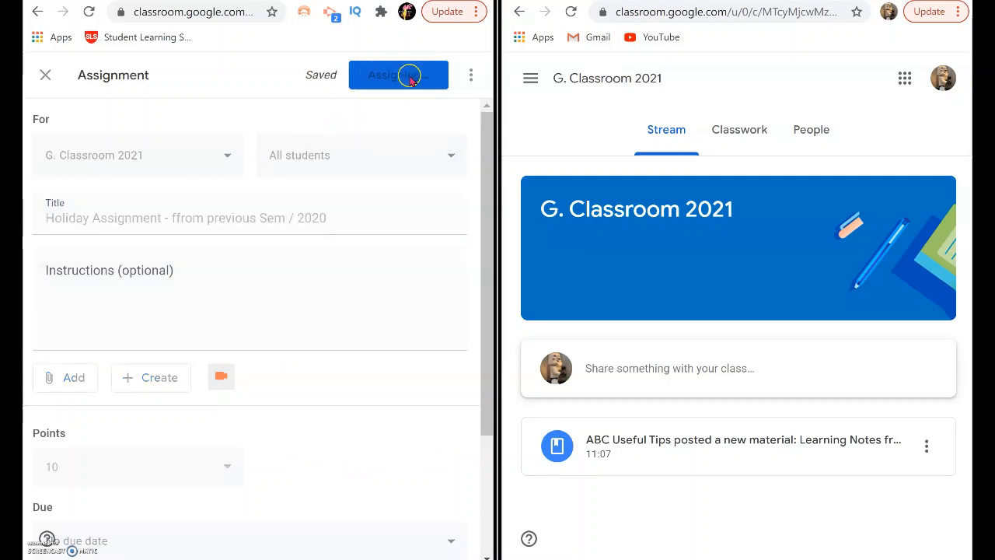
left_click(325, 236)
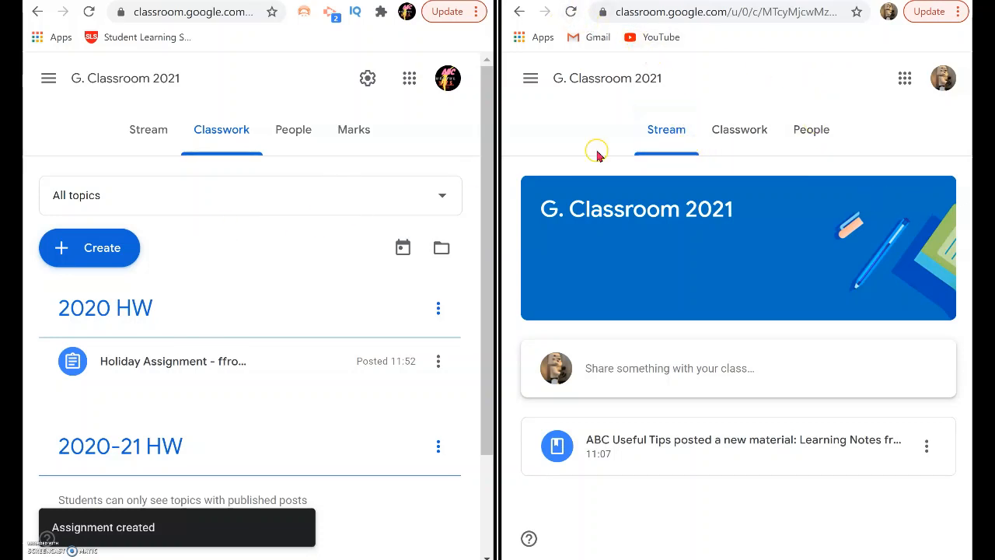
Step: In the student's account, refresh the stream, open the Holiday Assignment and attach the "ABC Student" slides file from Google Drive
left_click(571, 11)
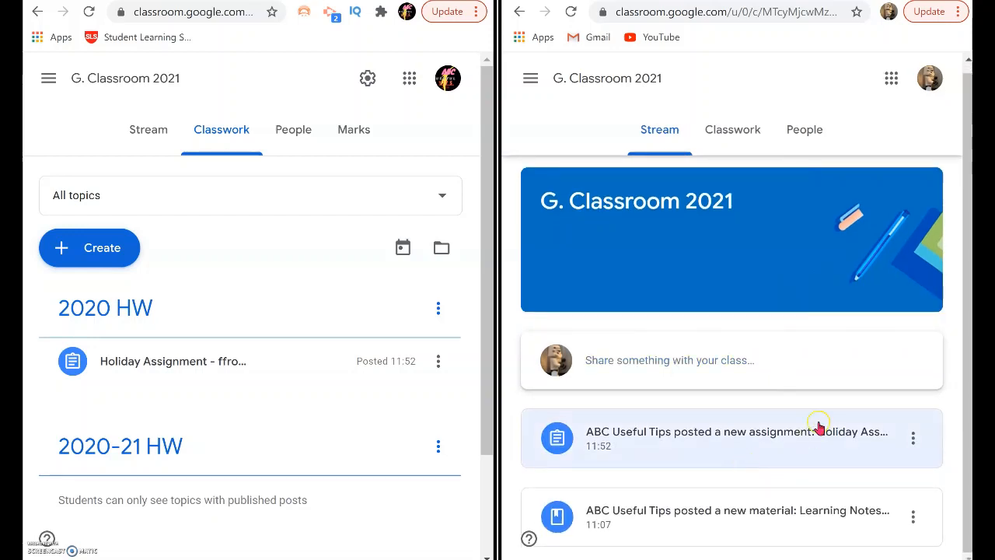
left_click(825, 436)
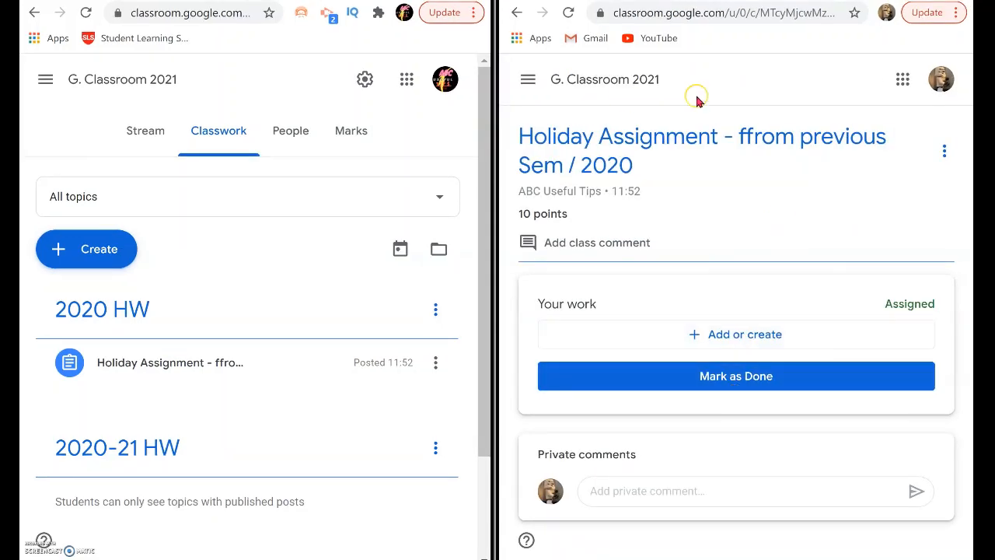
left_click(751, 339)
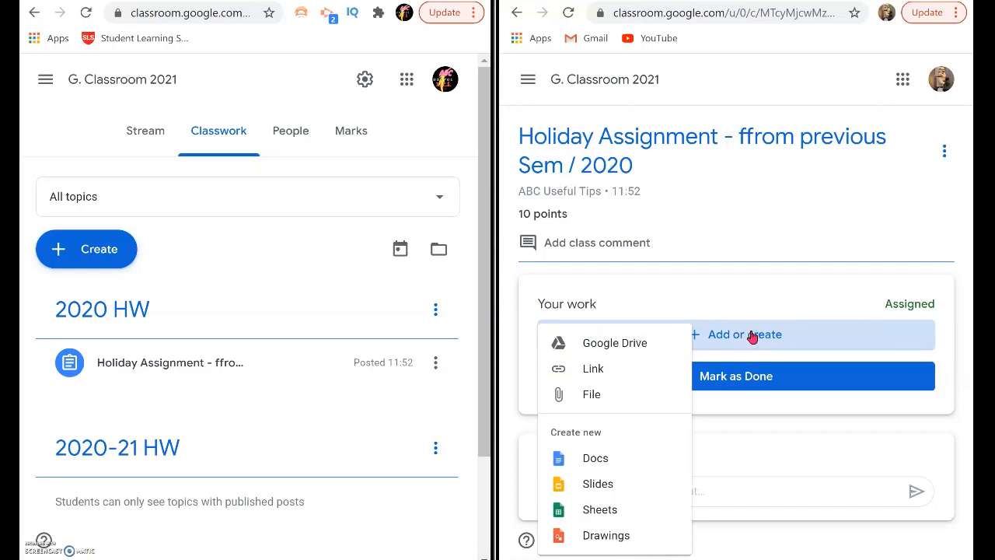
left_click(620, 347)
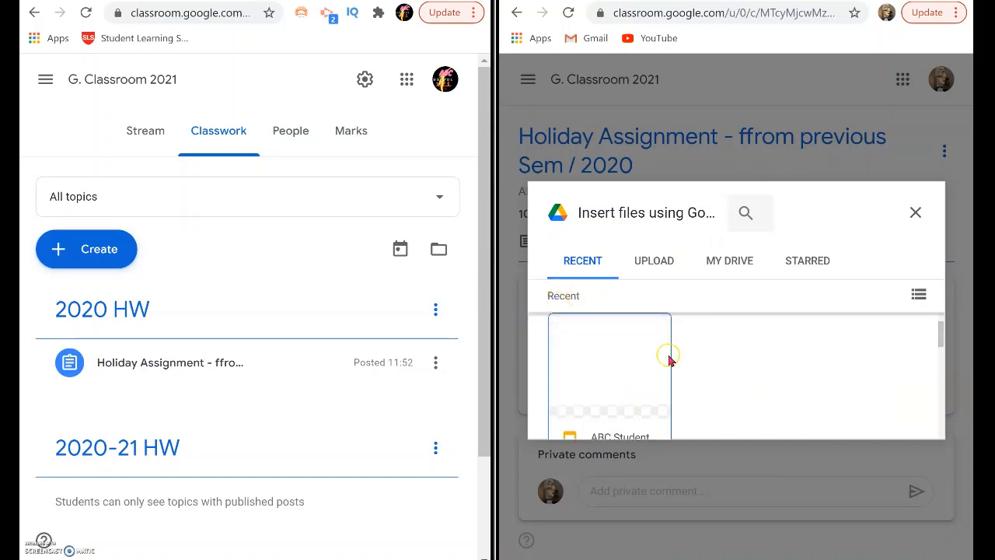
double_click(613, 399)
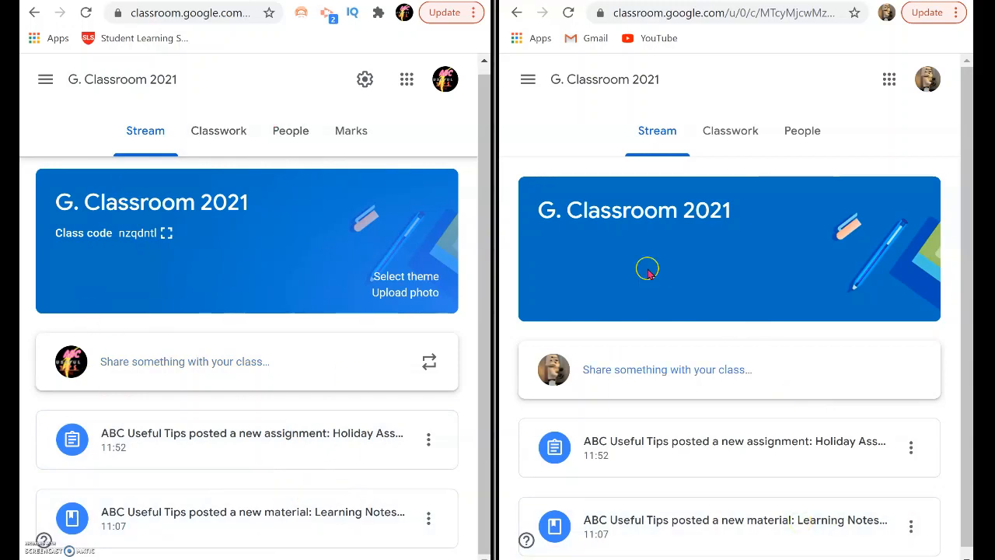
left_click(888, 448)
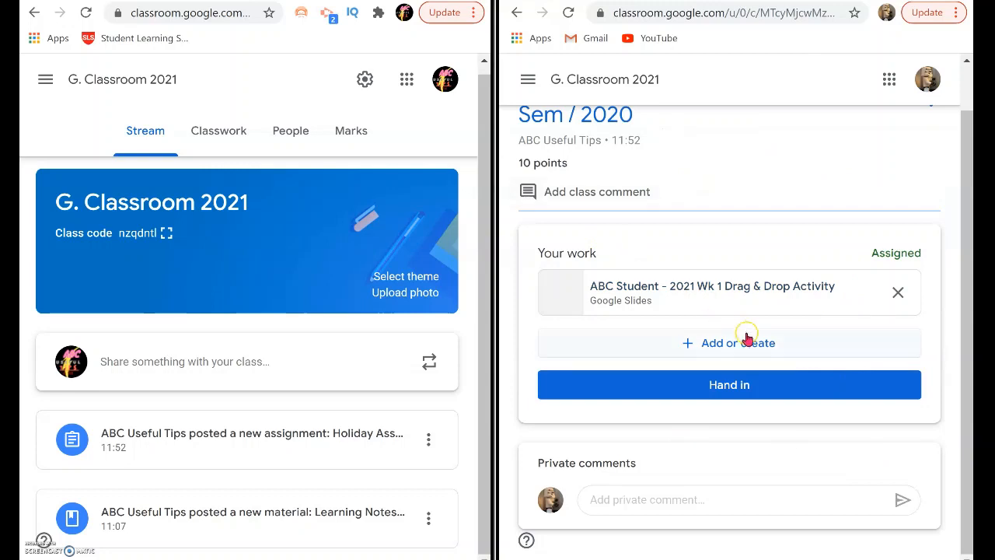